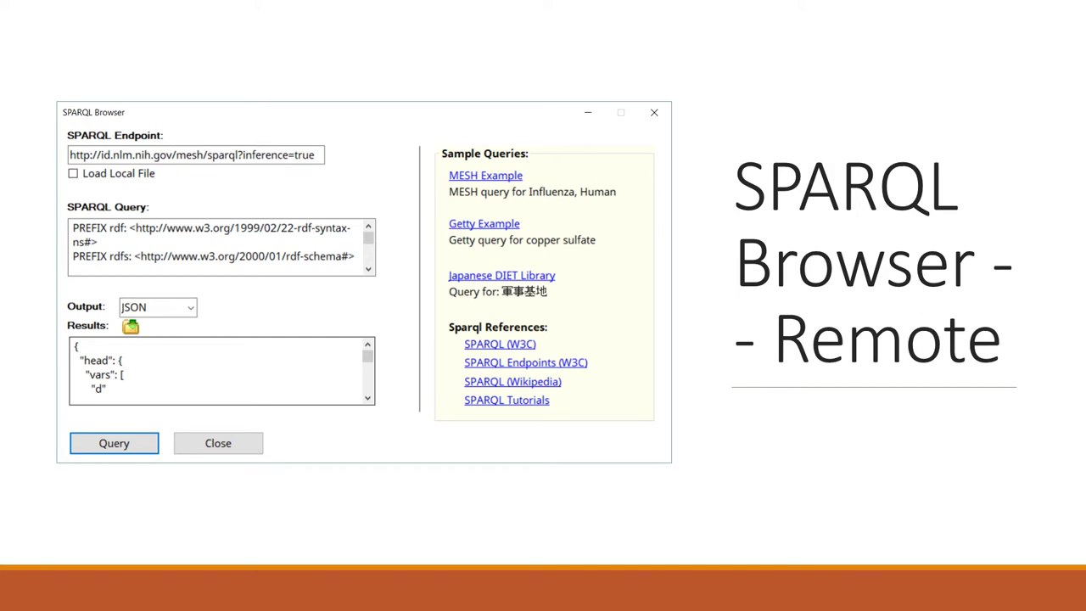
Exit the PowerPoint slide show and minimize it to bring MarcEdit 7 forward
key(Escape)
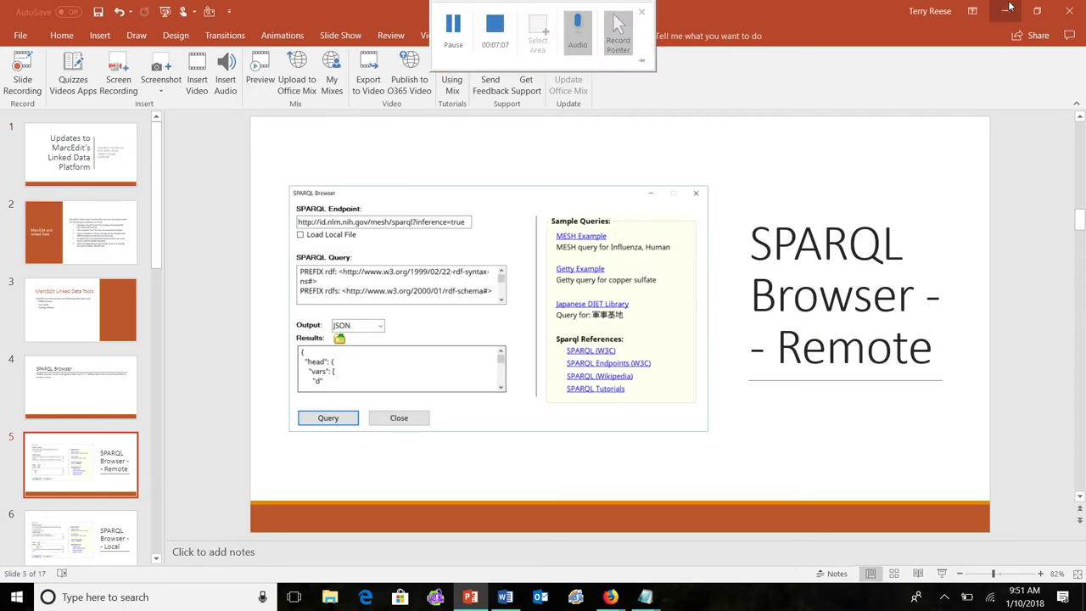
click(1007, 9)
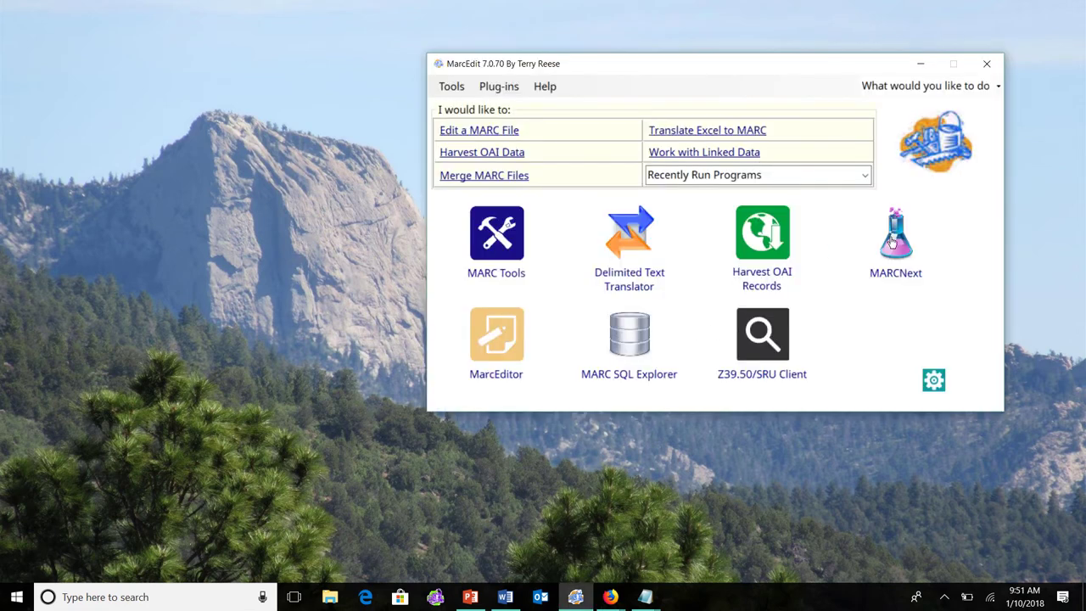
Launch the SPARQL Browser from MarcEdit's MARCNext linked data tools
click(893, 239)
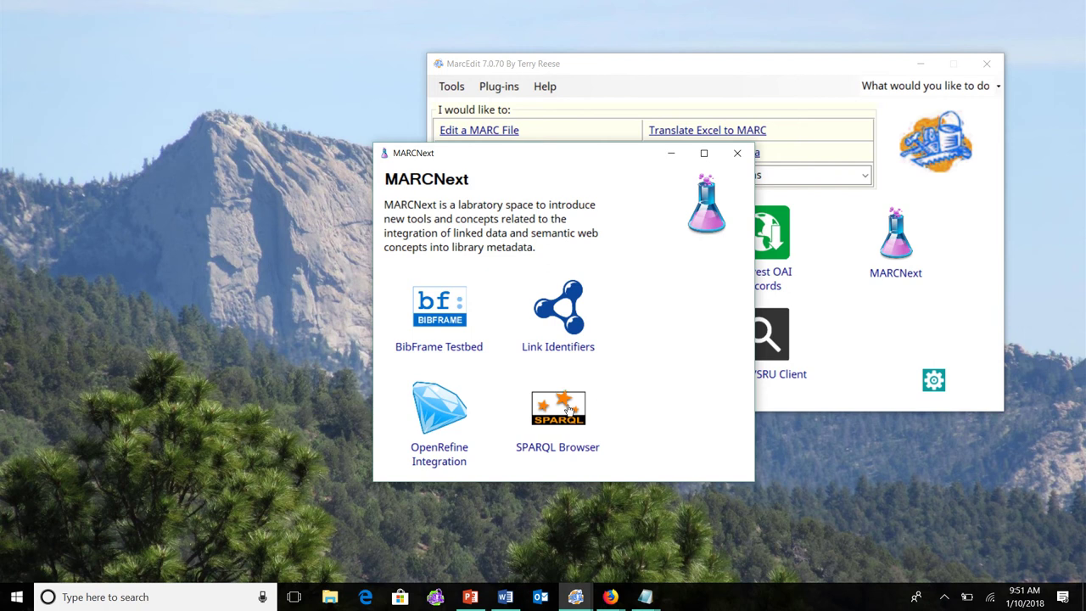
click(569, 410)
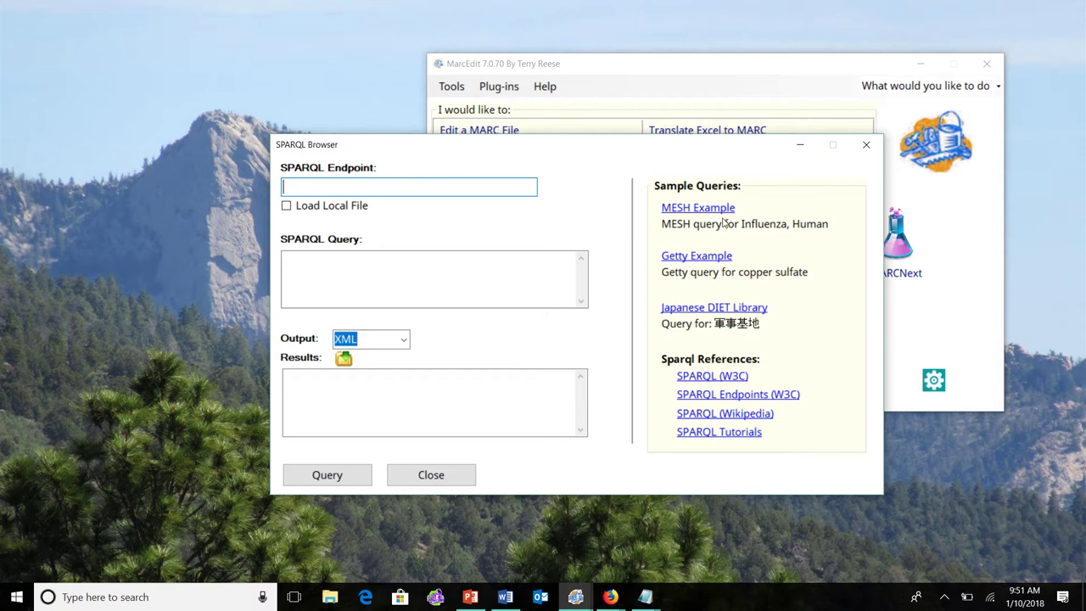
Load the MESH sample query for Influenza, Human and review its endpoint and query text
click(714, 211)
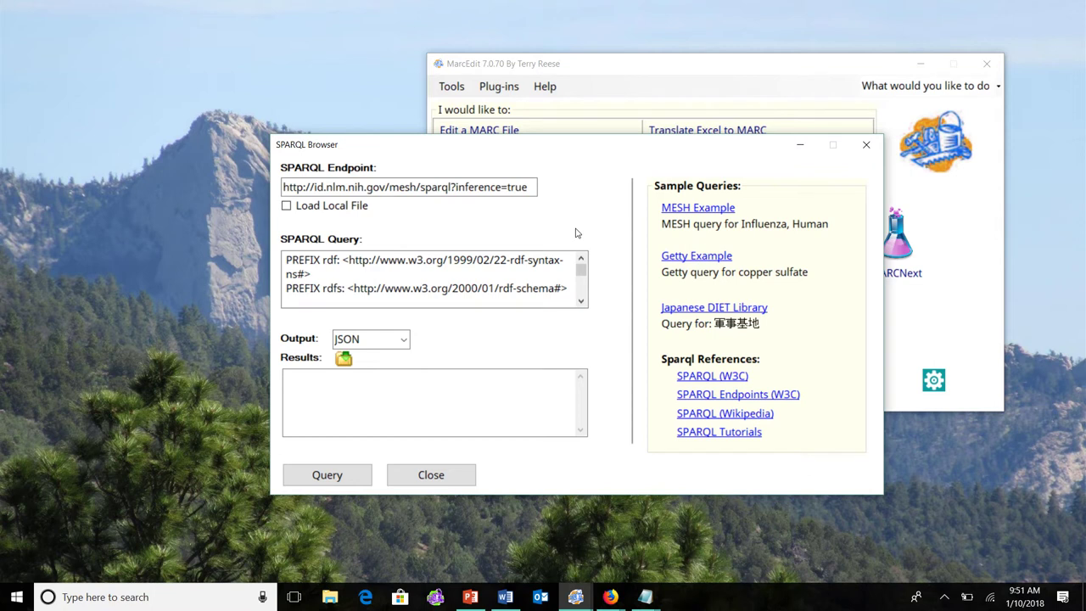
click(411, 187)
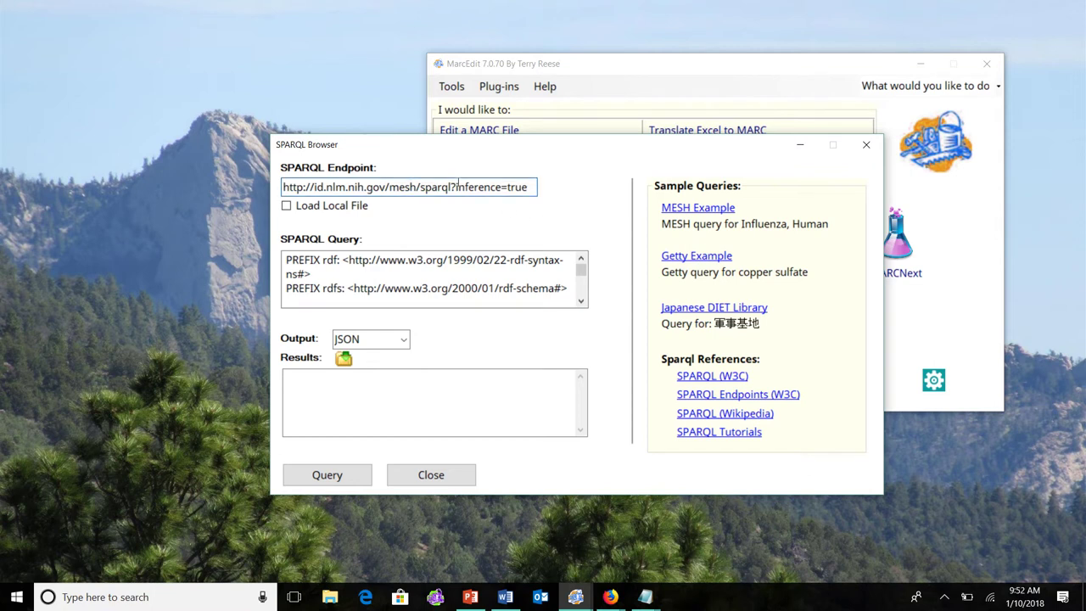
click(582, 300)
click(582, 300)
click(582, 300)
click(581, 301)
click(581, 301)
click(581, 300)
click(581, 301)
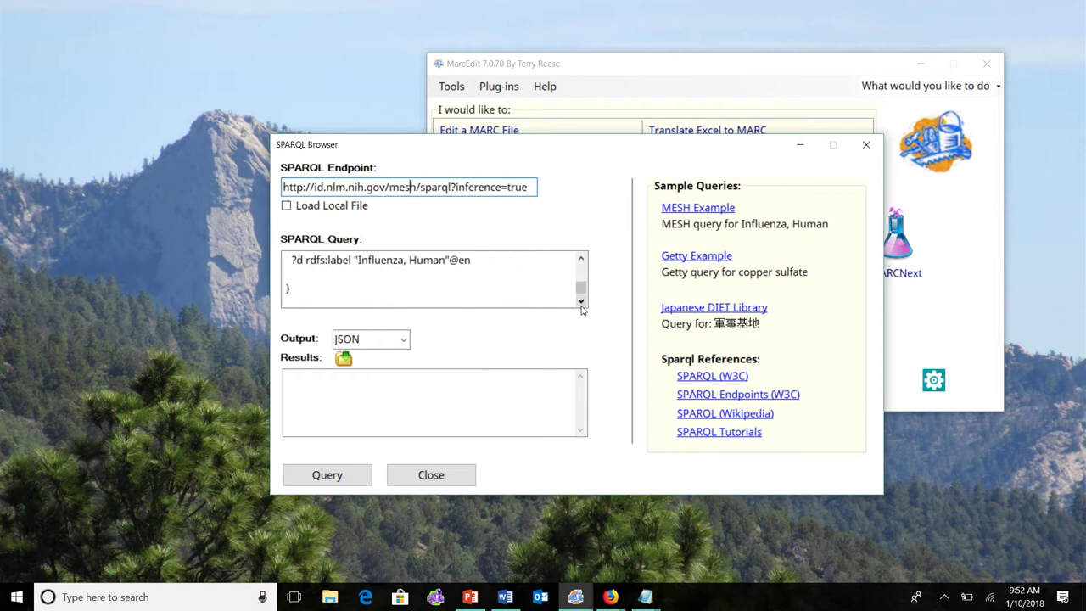
Run the MeSH query with JSON output, review the results, then load the Getty copper sulfate sample
click(403, 340)
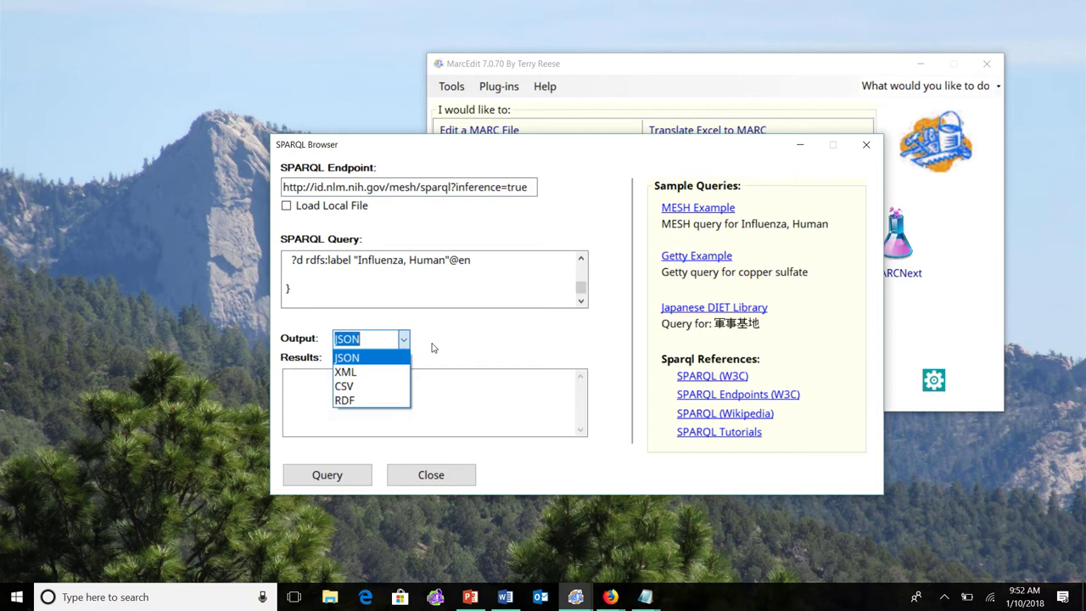
click(432, 348)
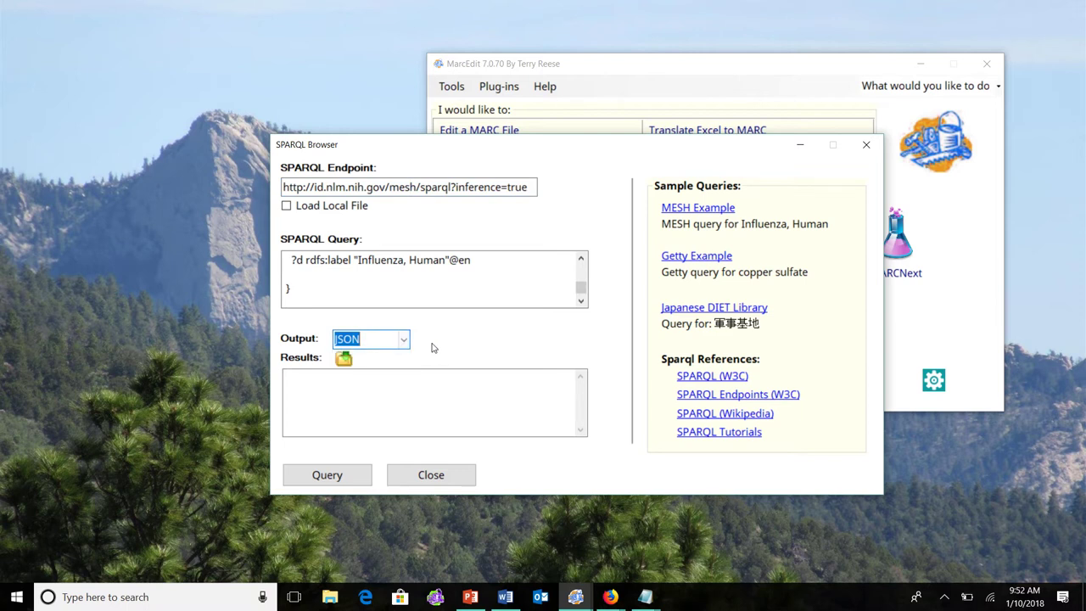
click(320, 474)
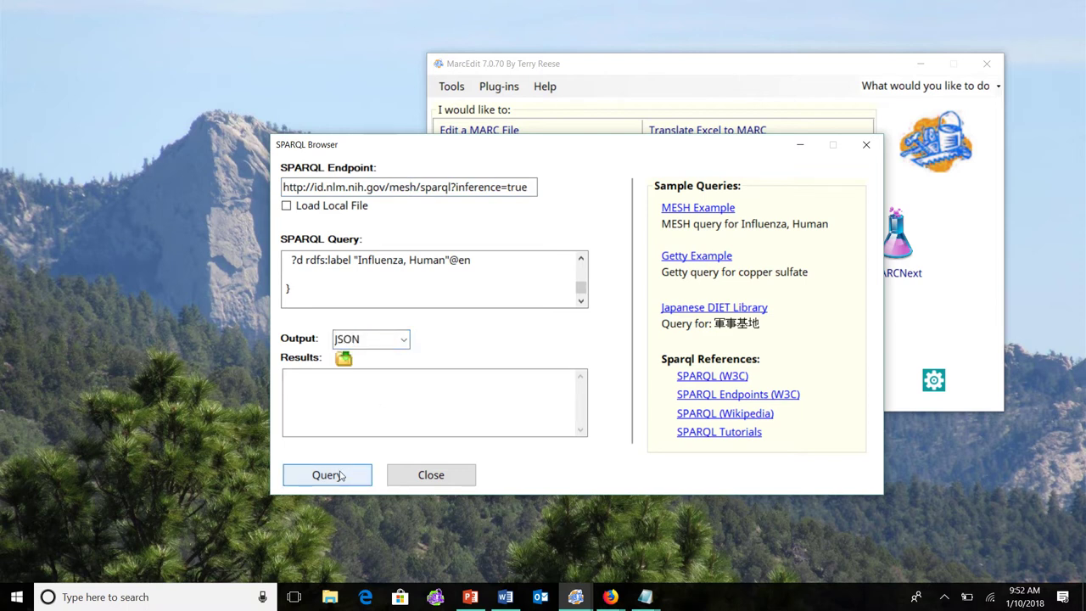
click(382, 410)
click(580, 429)
drag(581, 430, 584, 397)
click(694, 257)
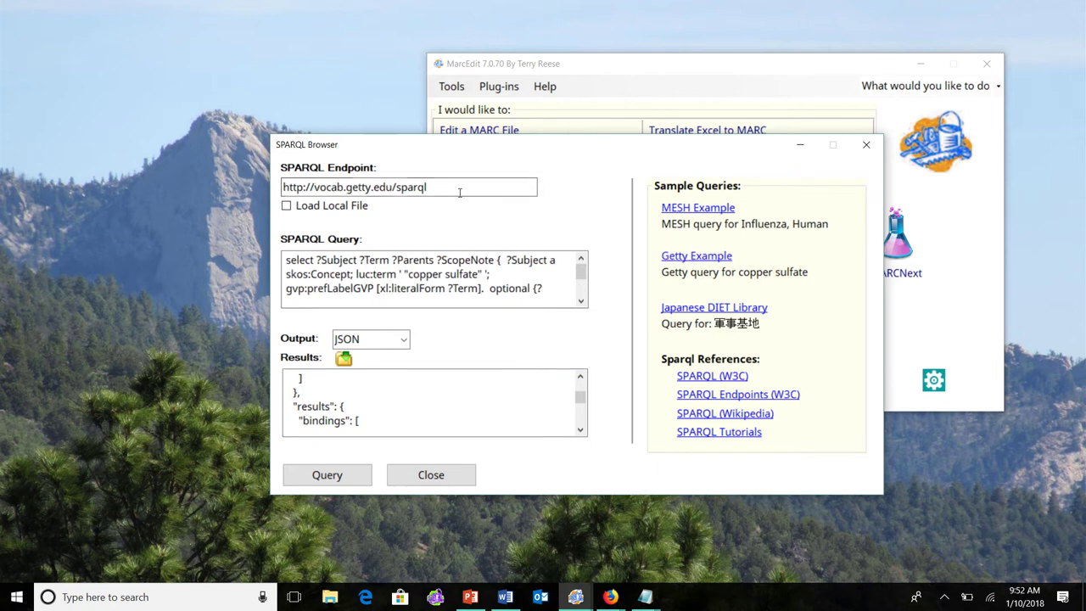
Run the Getty copper sulfate query, scroll its JSON results, then load the Japanese DIET Library sample
click(498, 260)
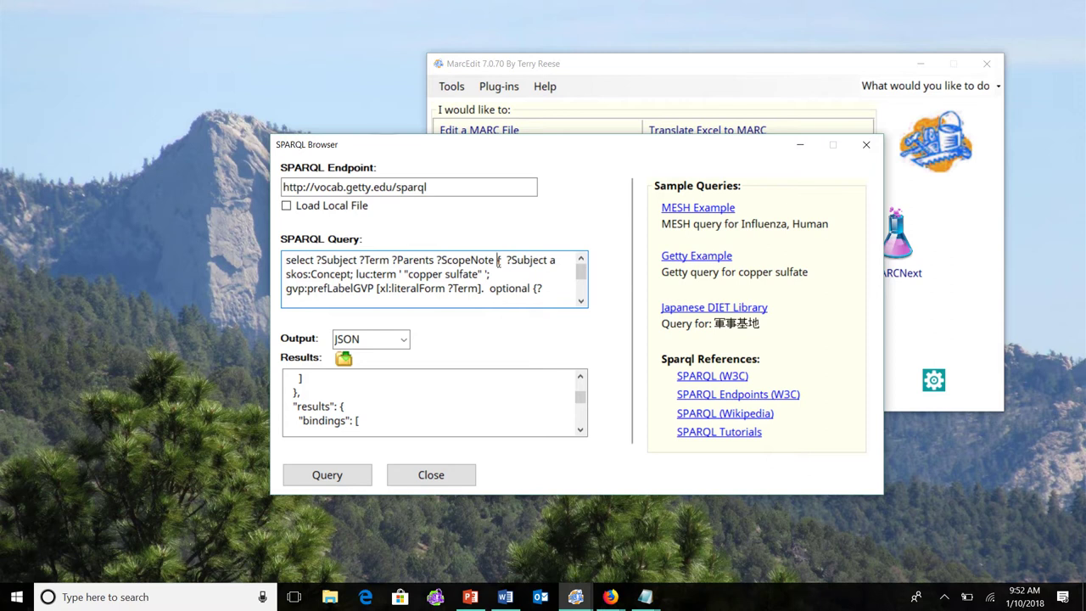
click(581, 301)
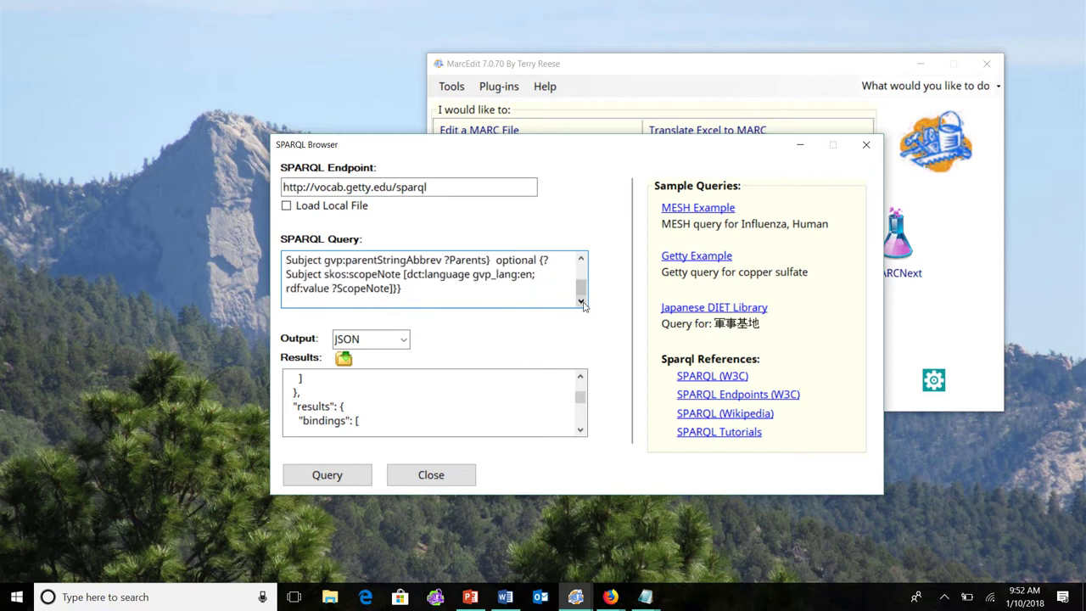
click(365, 477)
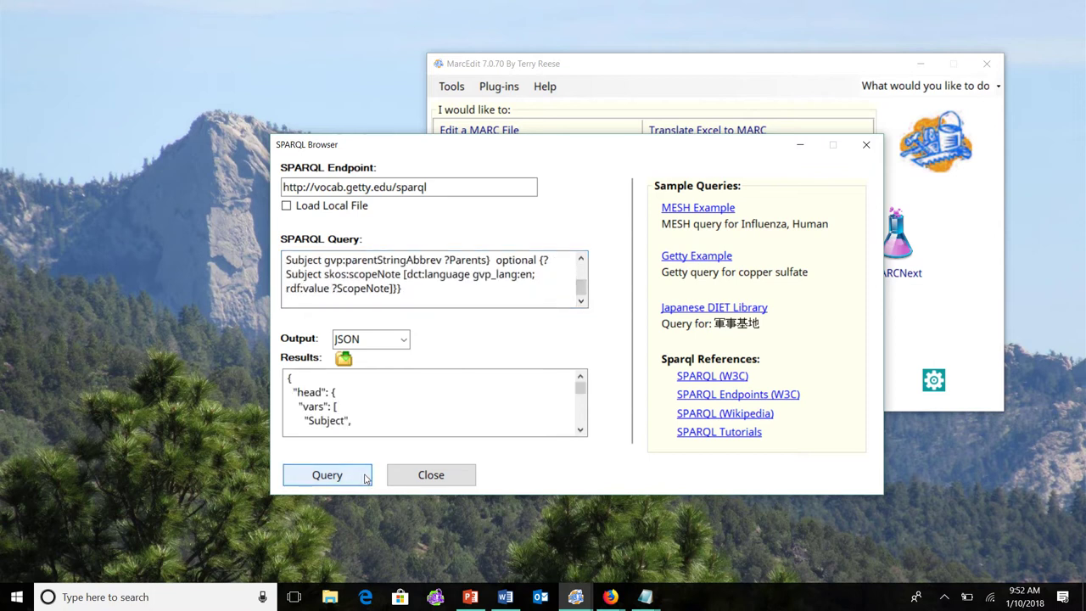
click(581, 431)
click(581, 431)
click(581, 431)
click(581, 431)
click(581, 431)
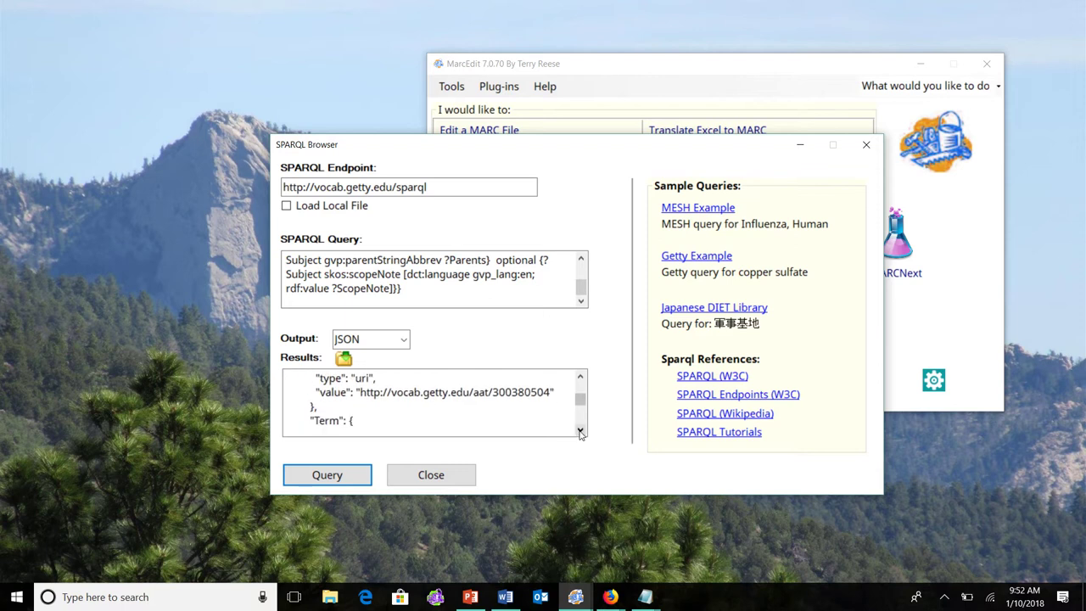
click(701, 310)
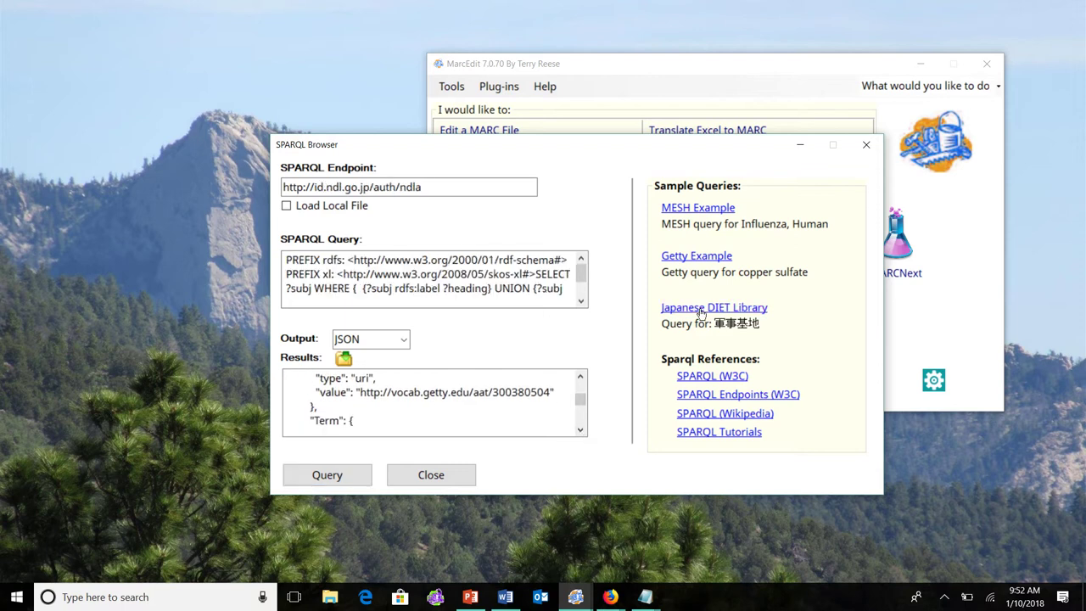
click(581, 301)
click(581, 301)
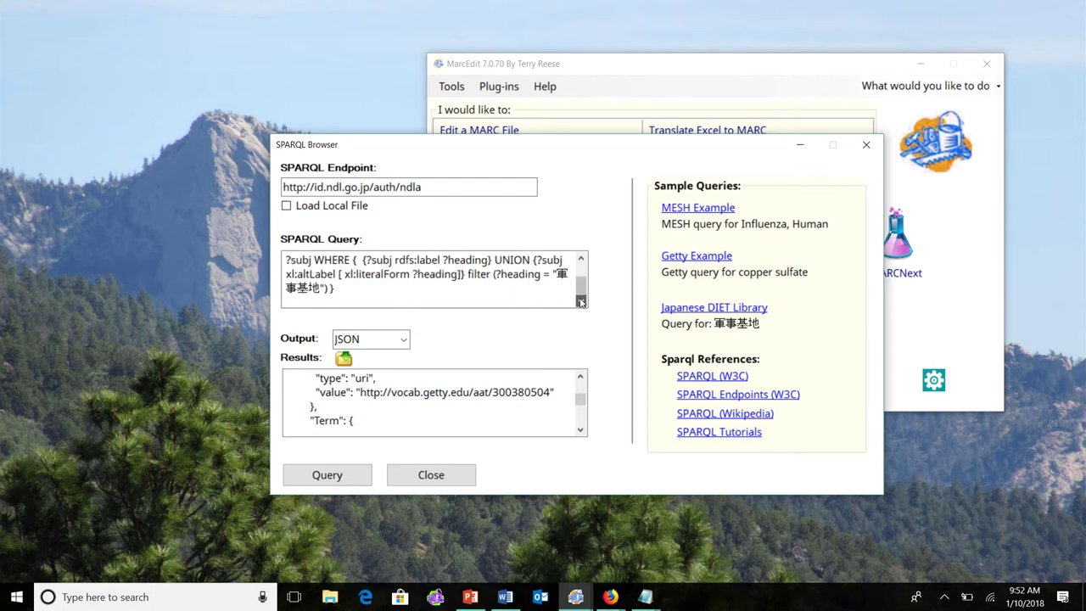
click(318, 289)
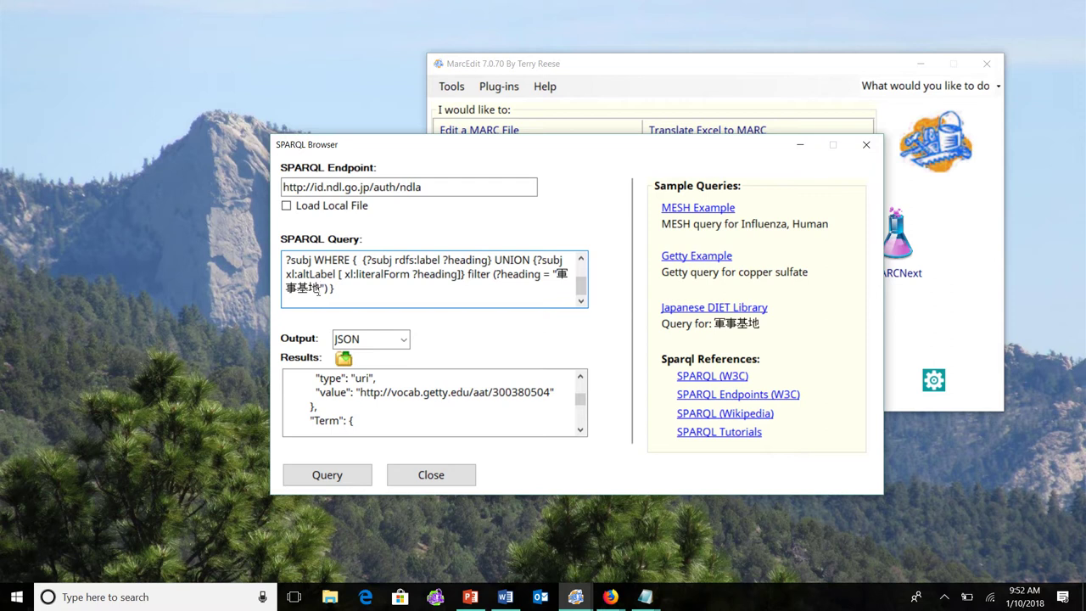
click(333, 477)
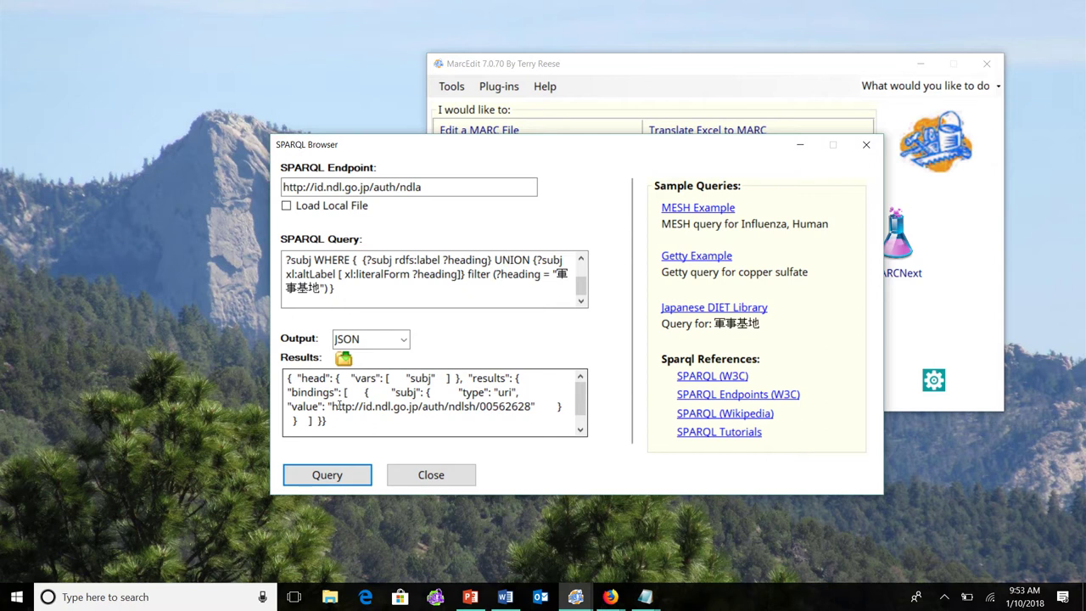
click(472, 597)
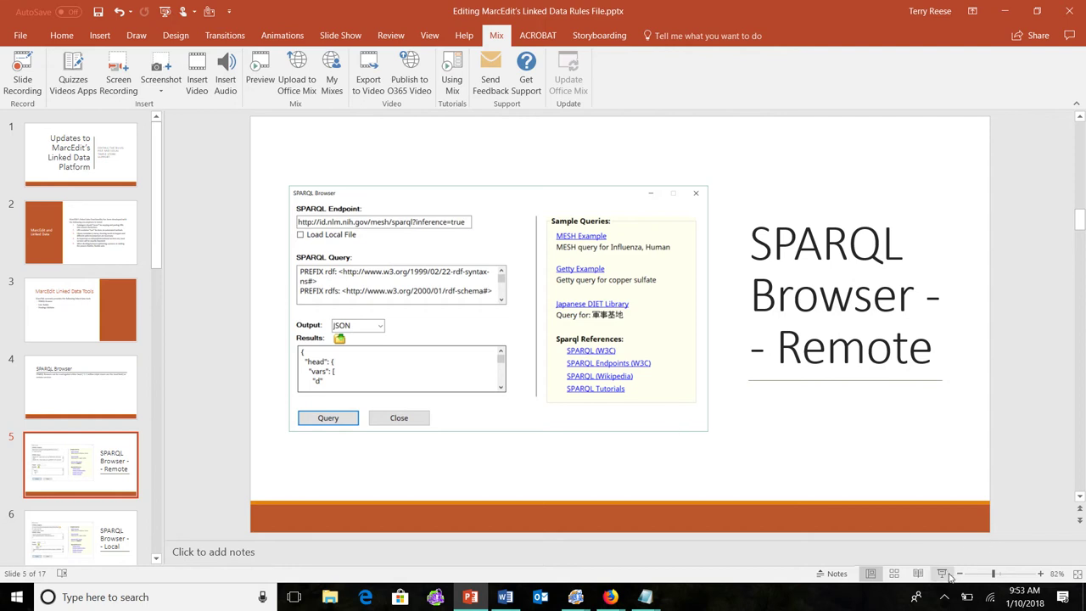
Present the SPARQL Browser - Local slide, then minimize PowerPoint
click(943, 574)
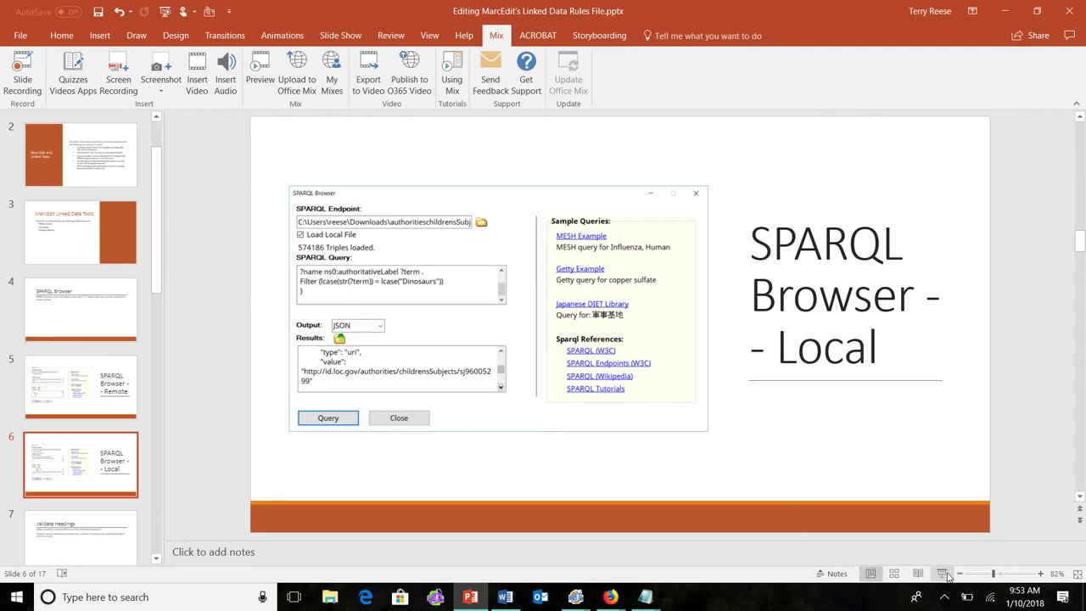
click(1011, 17)
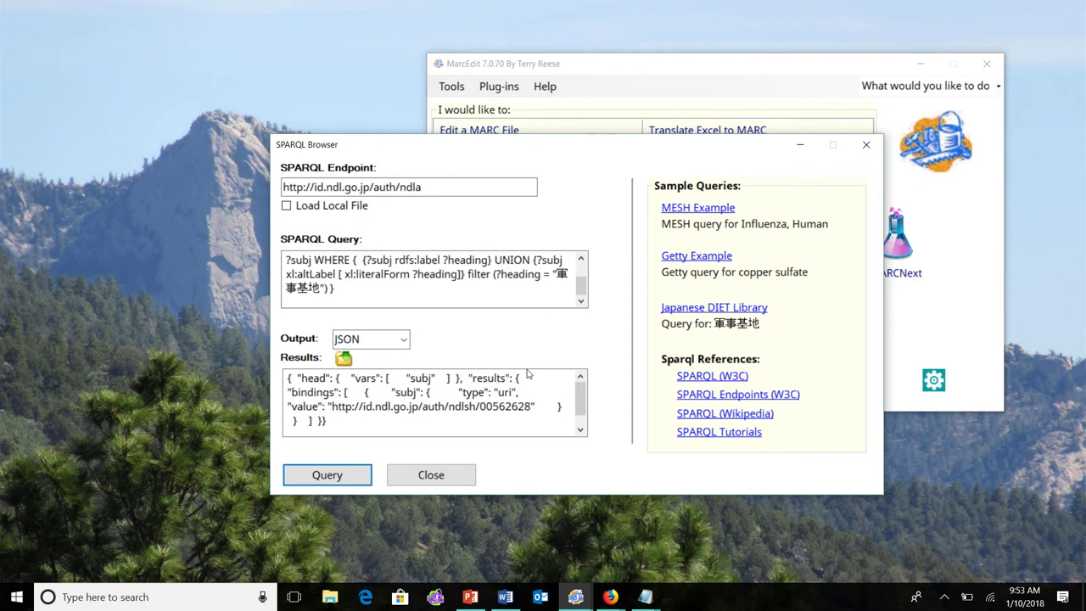
Search Downloads for .children* and select the 136 MB authoritieschildrensSubjects.rdf
click(331, 600)
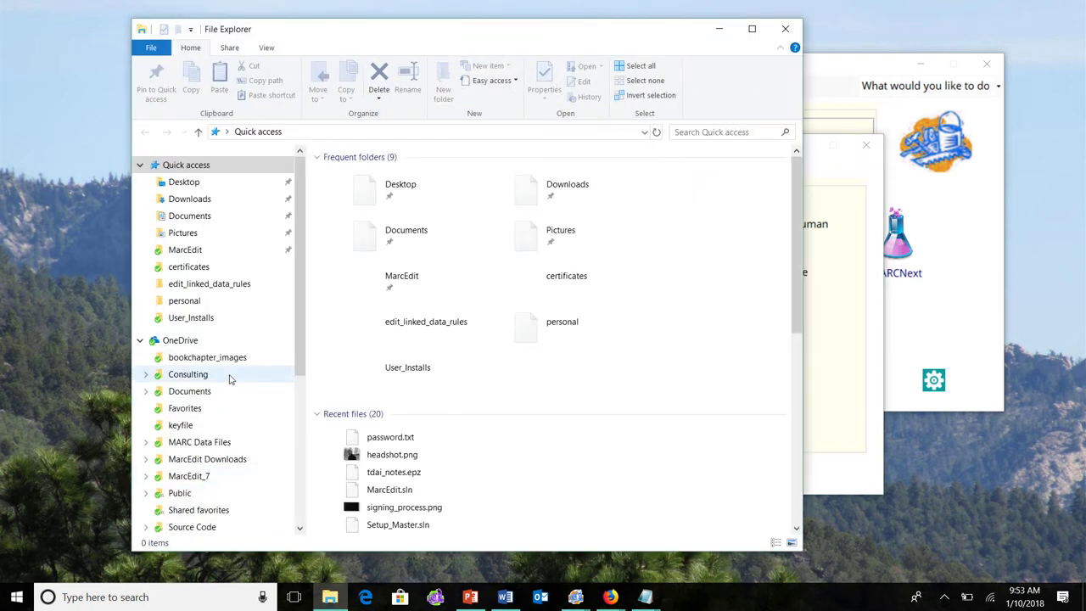
scroll(249, 393, down, 6)
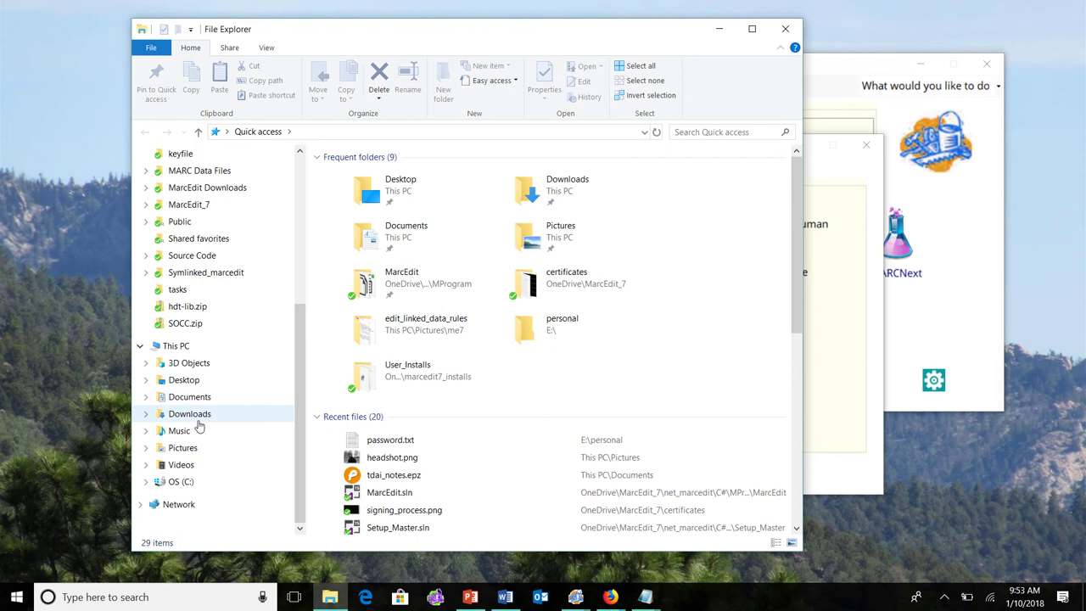
click(193, 413)
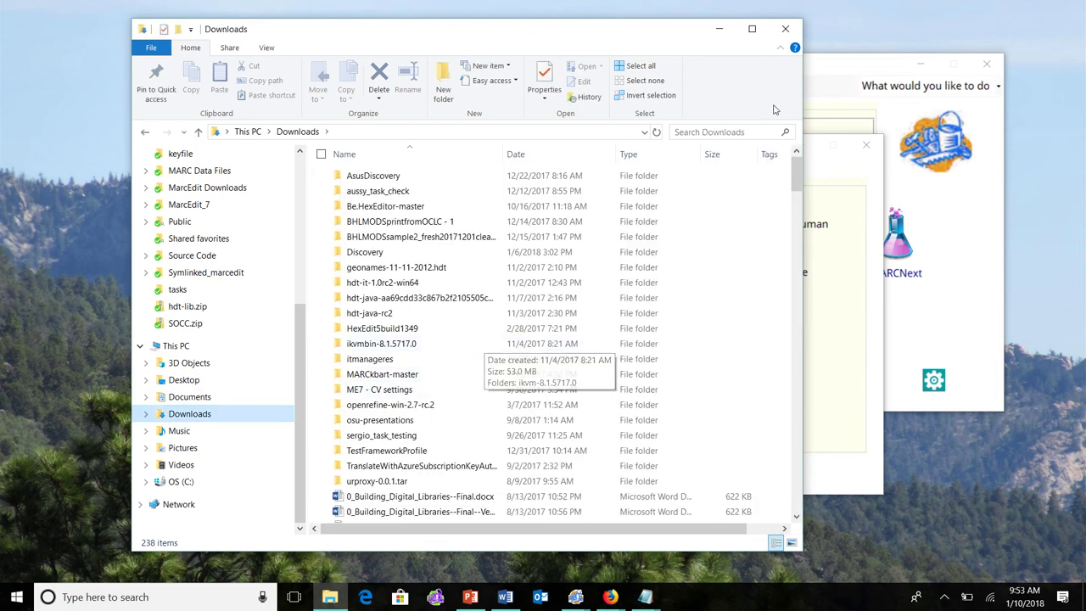
click(729, 133)
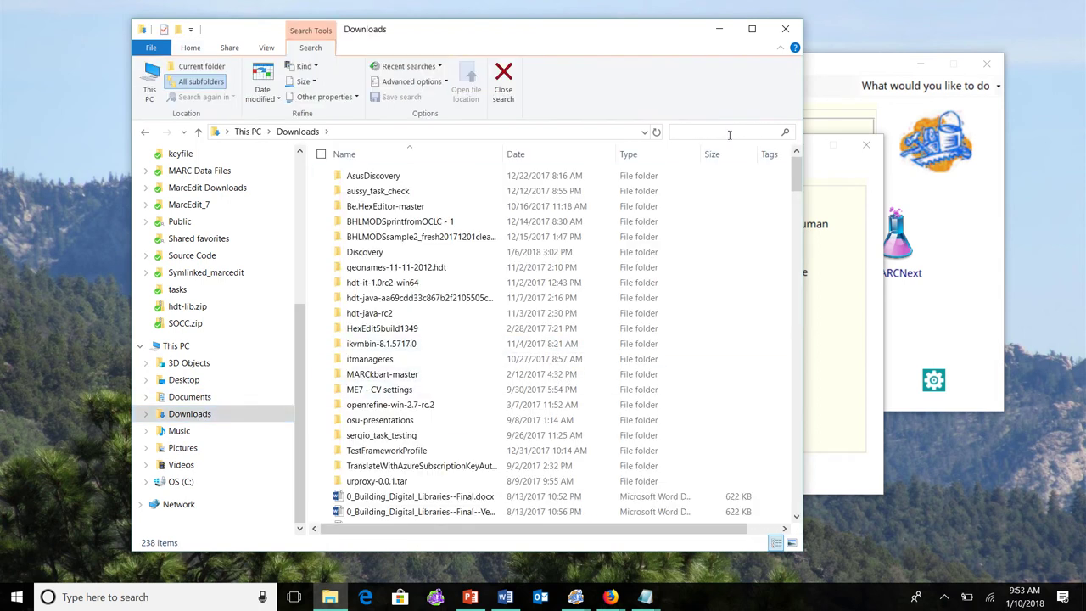
text(.chil)
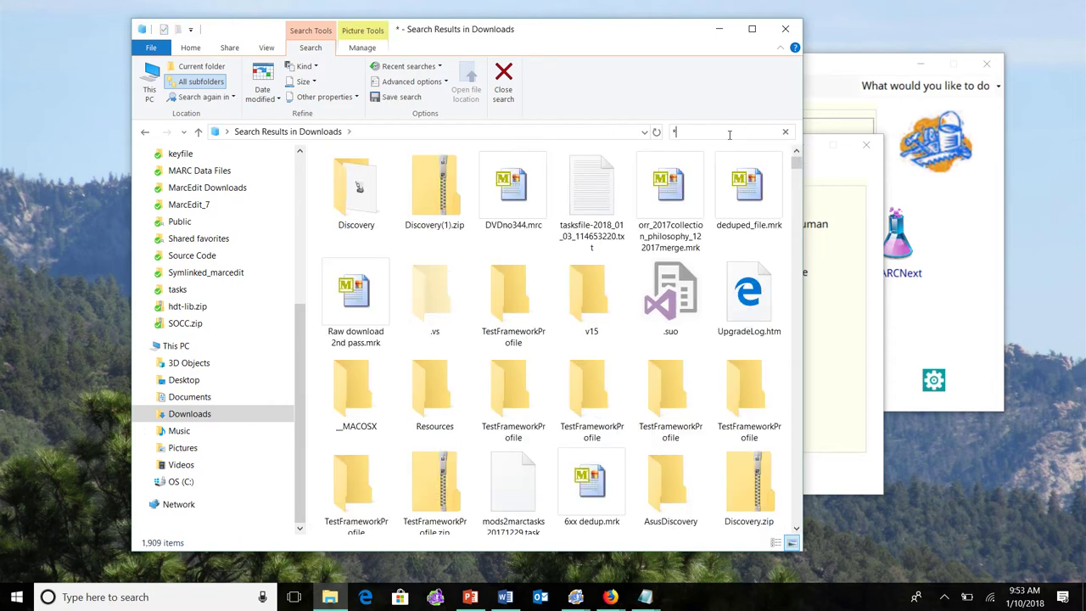
text(dren*)
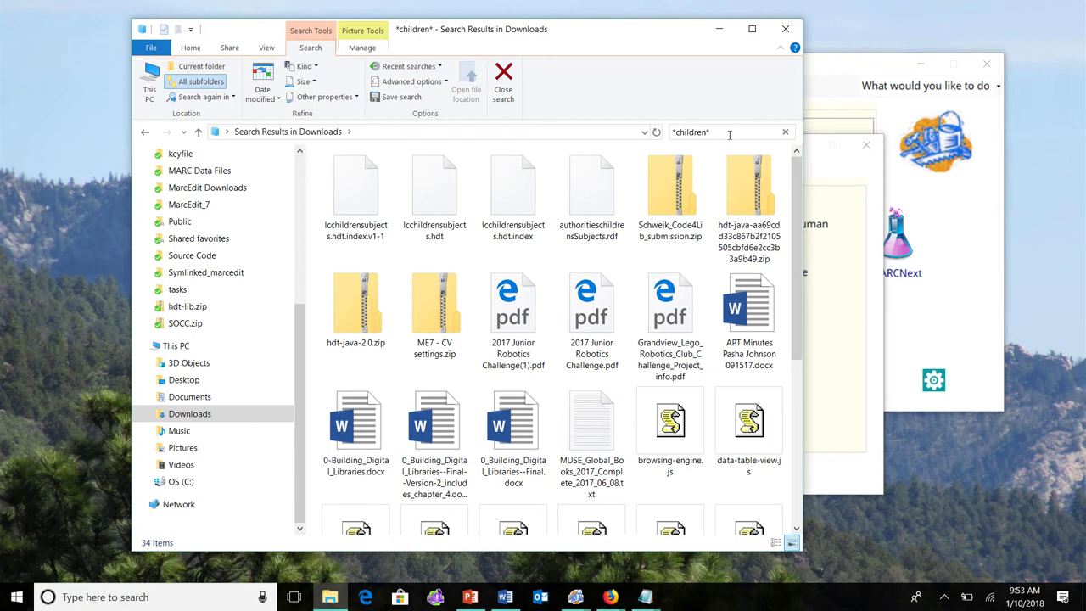
click(601, 207)
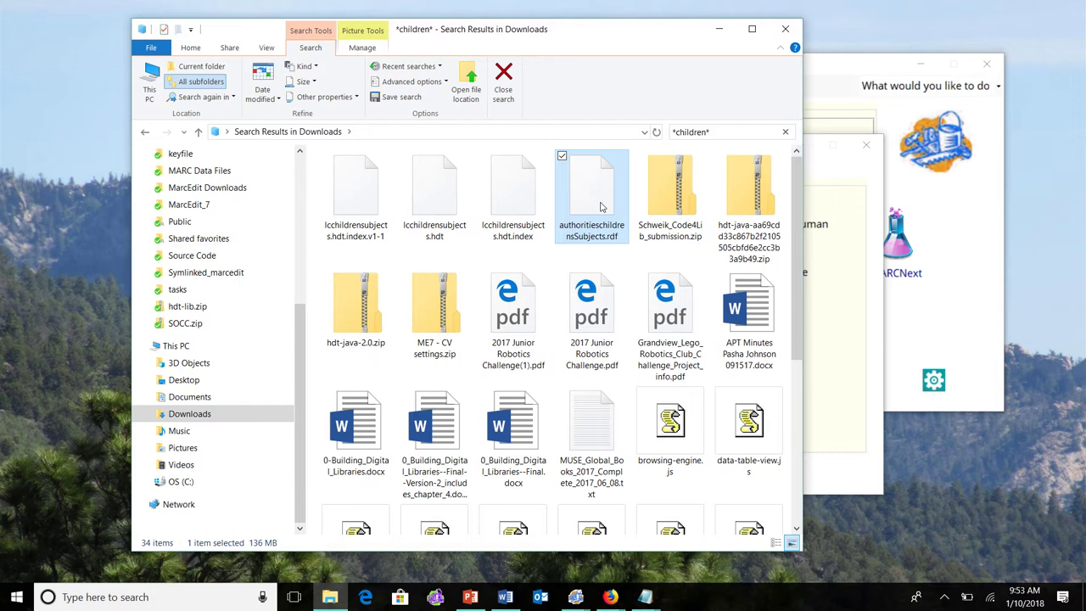
mouse_move(599, 243)
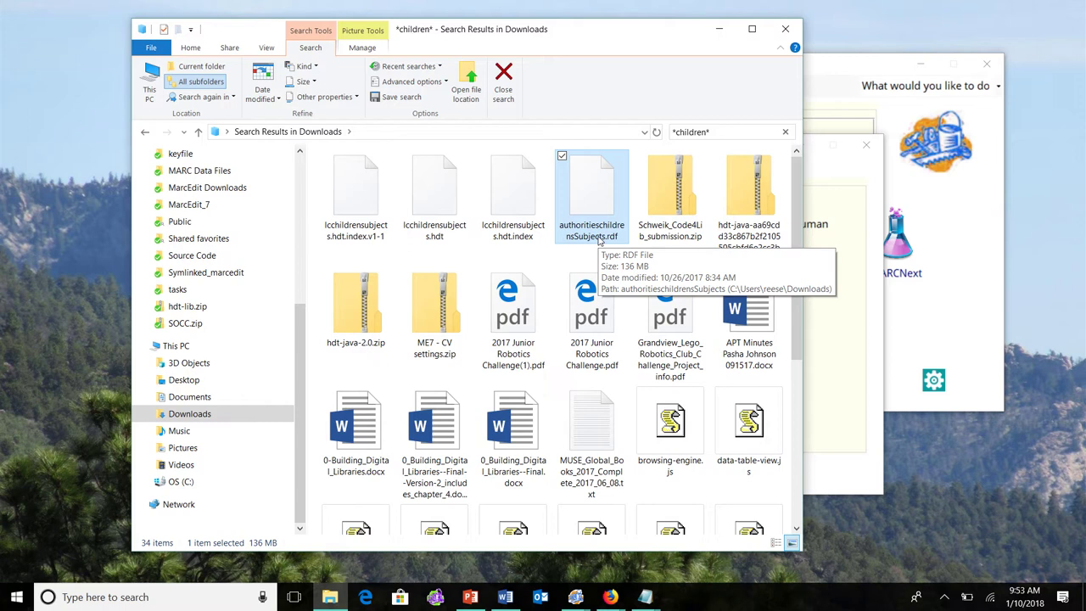
Switch the SPARQL Browser to Load Local File and browse for the RDF file
click(717, 32)
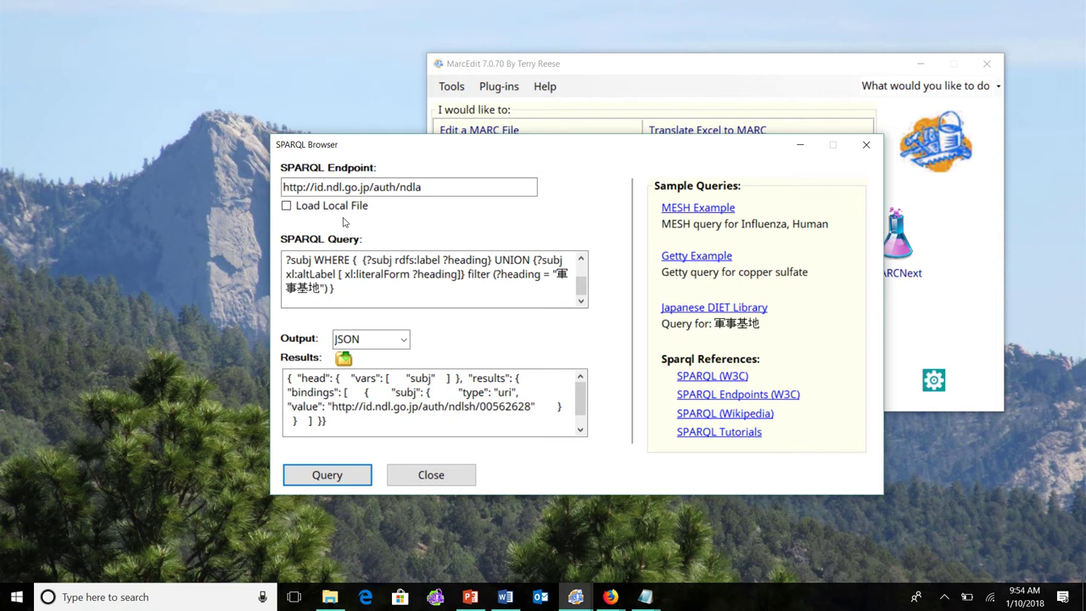
click(289, 207)
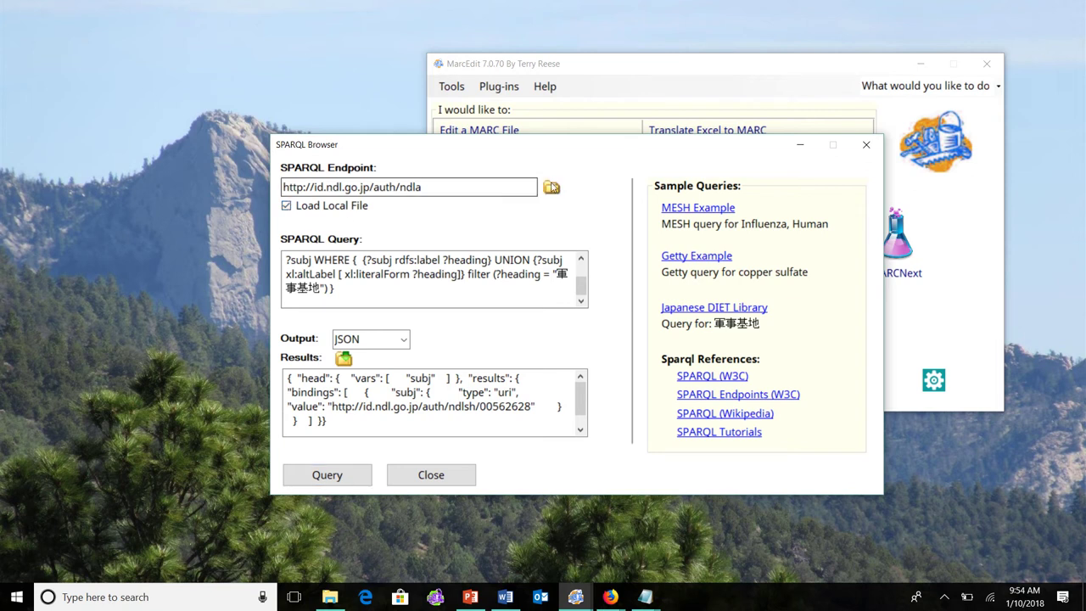
click(552, 188)
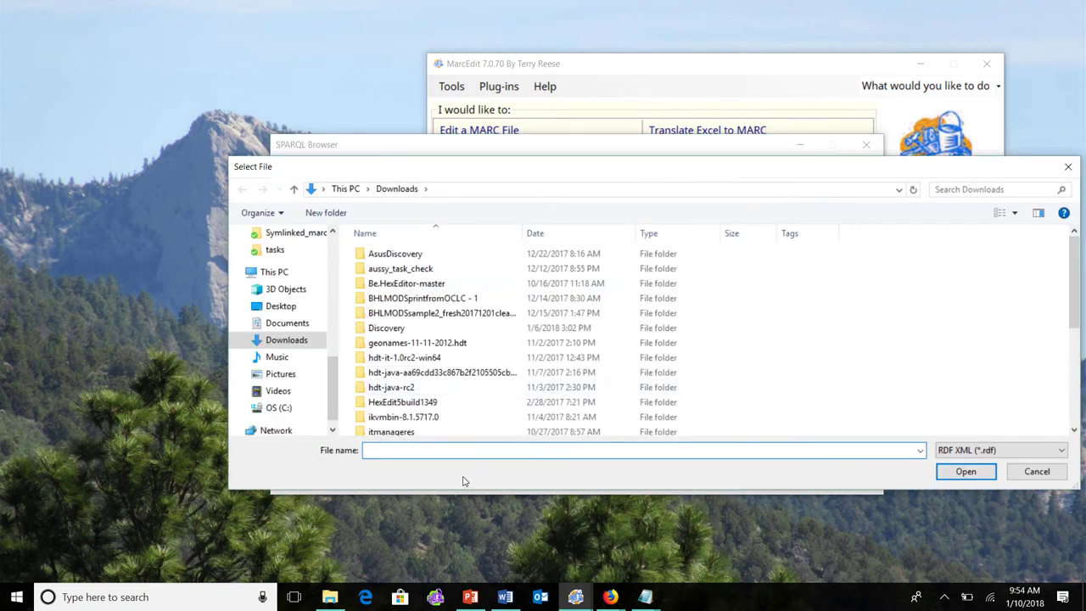
Filter Downloads by *childrens* and load authoritieschildrensSubjects.rdf, yielding 574186 triples
text(*childrens*)
key(Return)
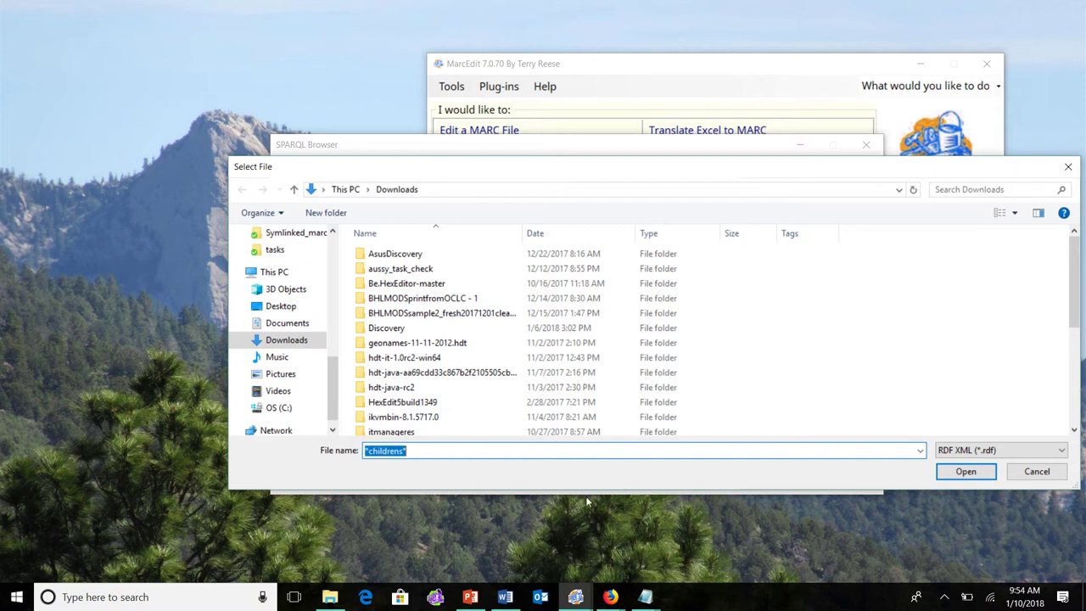
scroll(552, 360, down, 5)
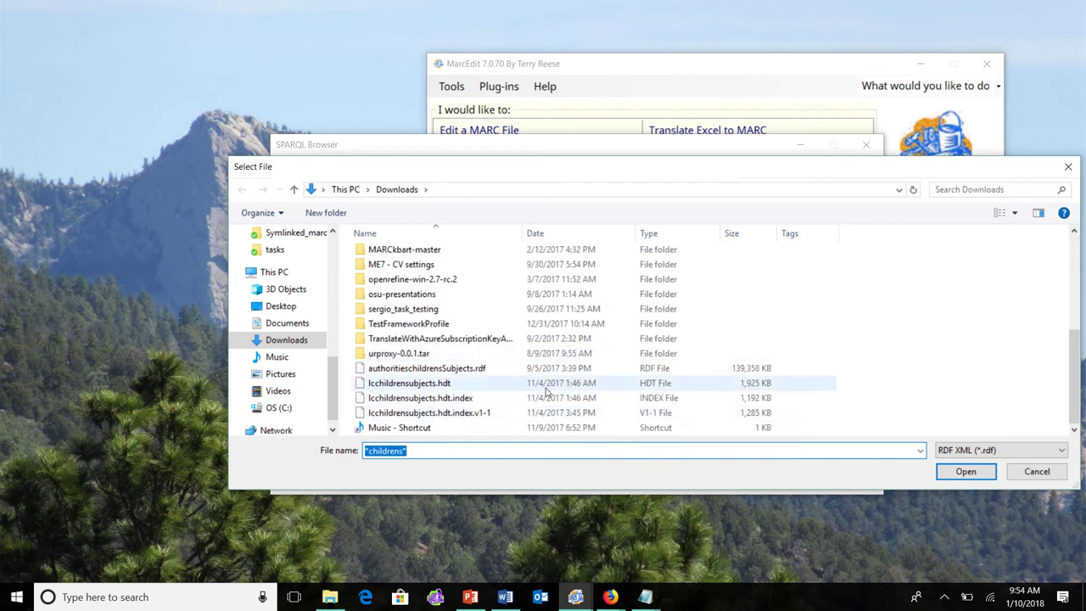
click(455, 375)
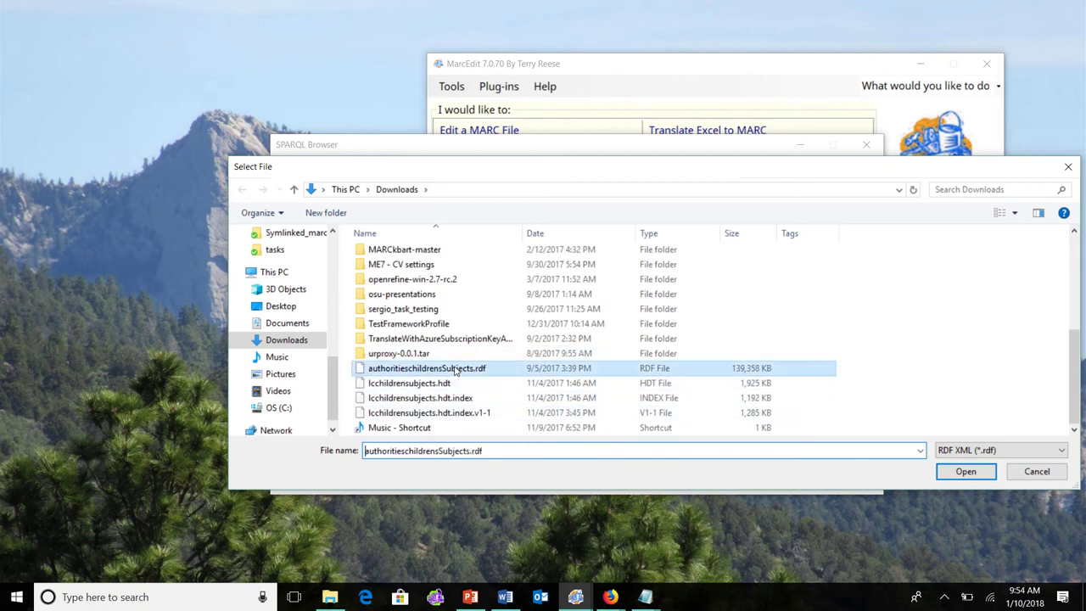
click(962, 474)
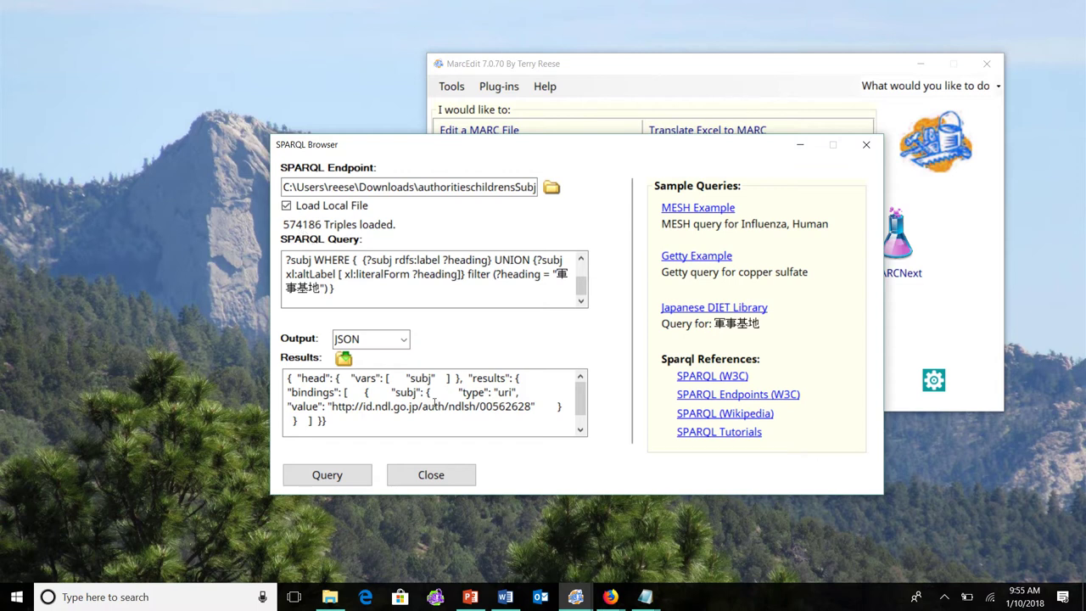
Replace the SPARQL query with the dinosaurs authoritativeLabel query copied from Notepad
click(645, 599)
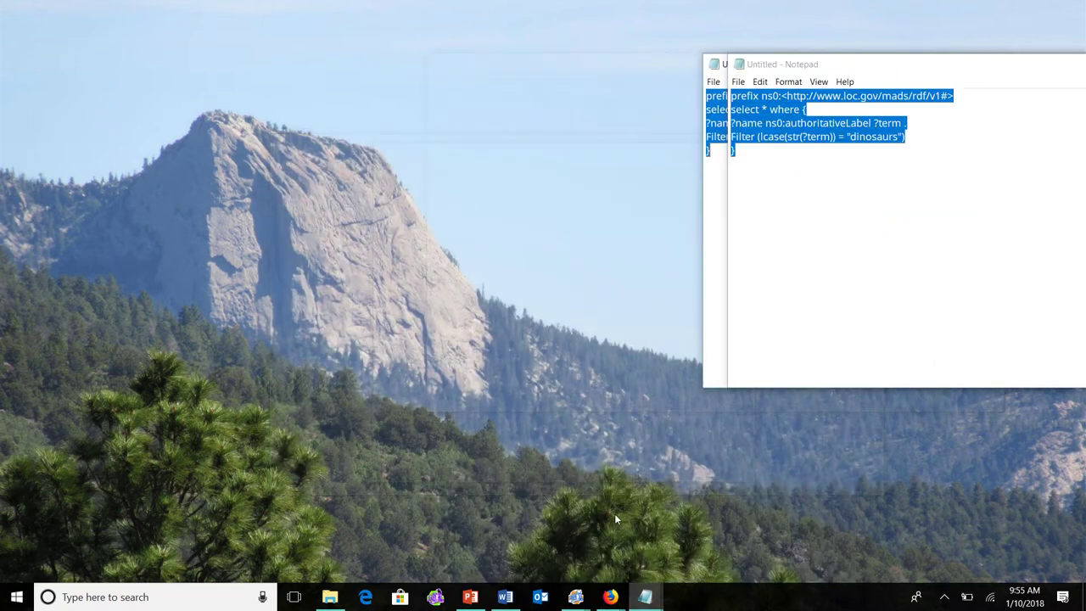
click(615, 517)
click(782, 175)
drag(744, 152, 704, 92)
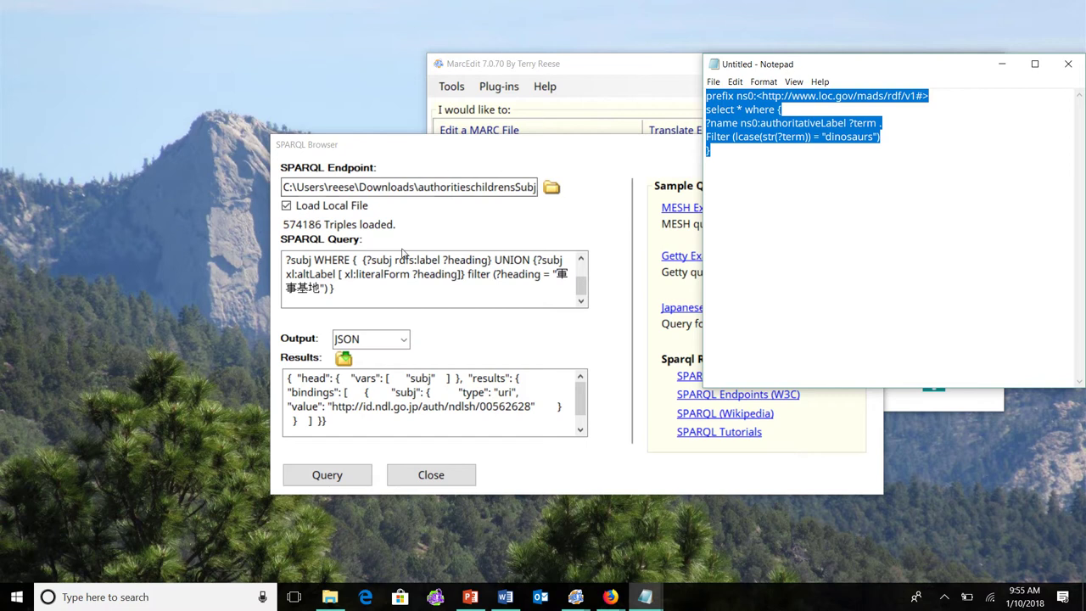
drag(336, 289, 321, 289)
key(ctrl+a)
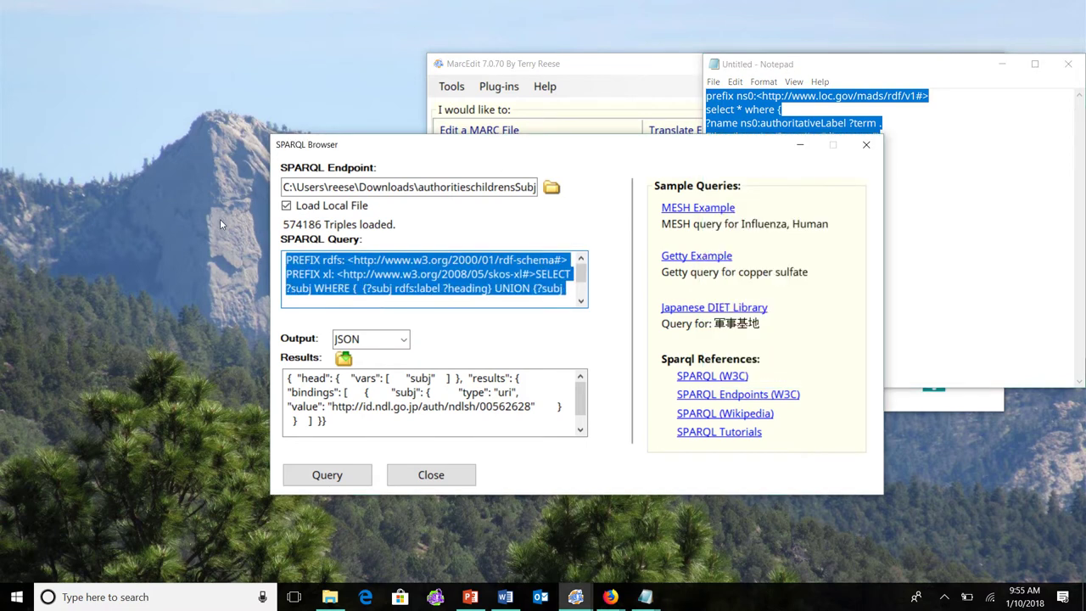
key(ctrl+v)
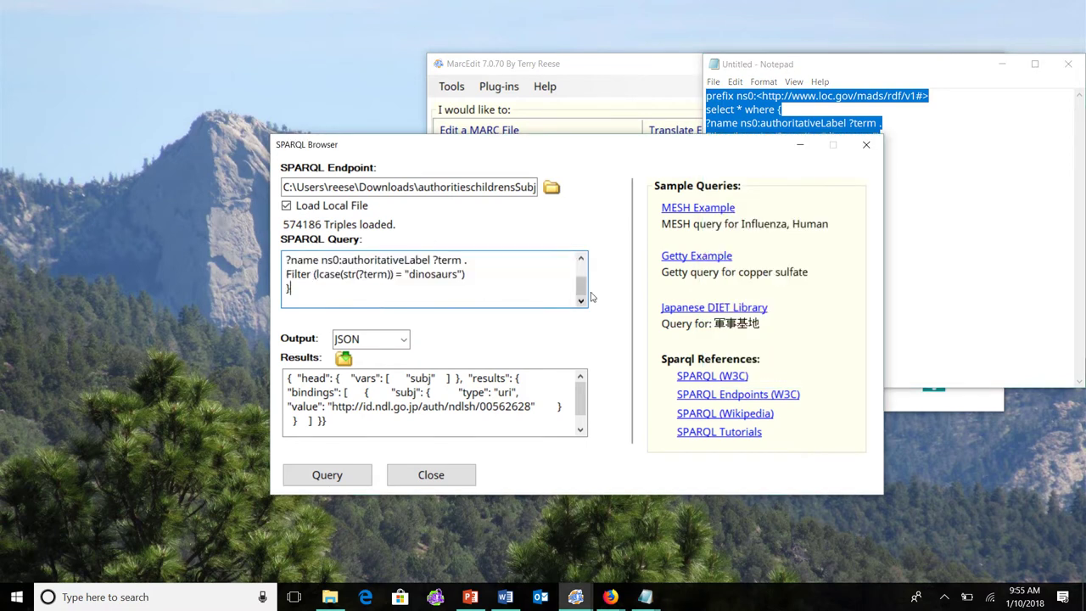
click(580, 258)
click(581, 258)
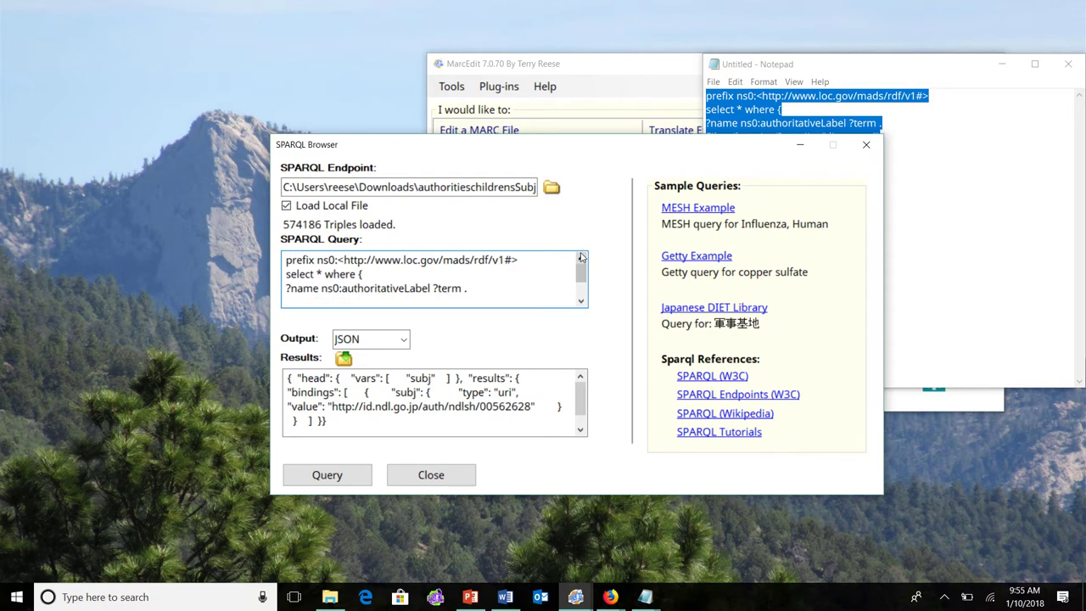
click(582, 302)
click(581, 302)
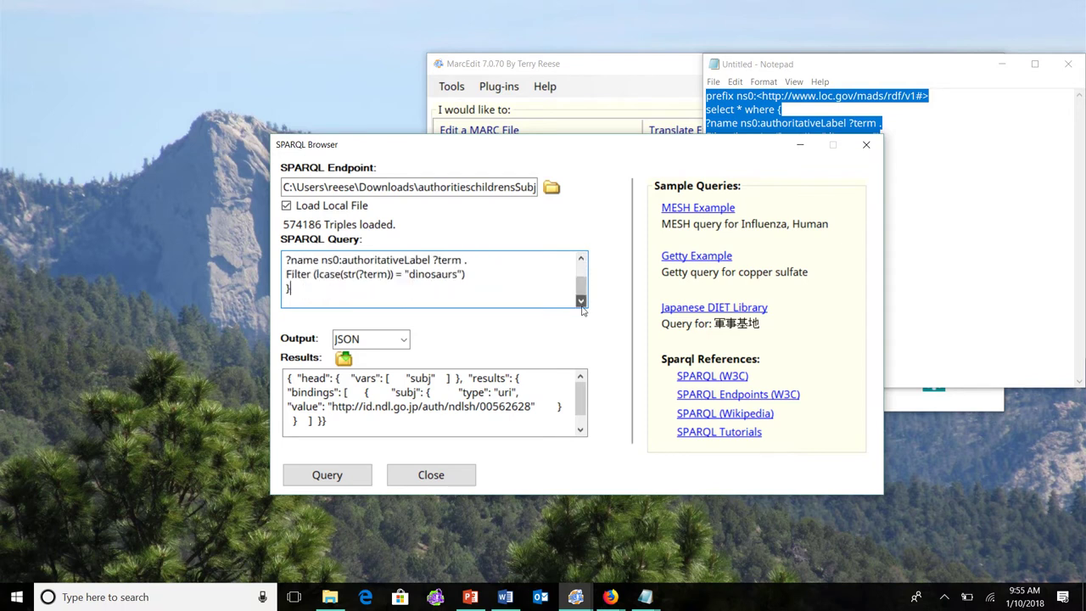
Wrap "dinosaurs" in lcase() and run the query against the local childrensSubjects file
click(405, 274)
text(lcac)
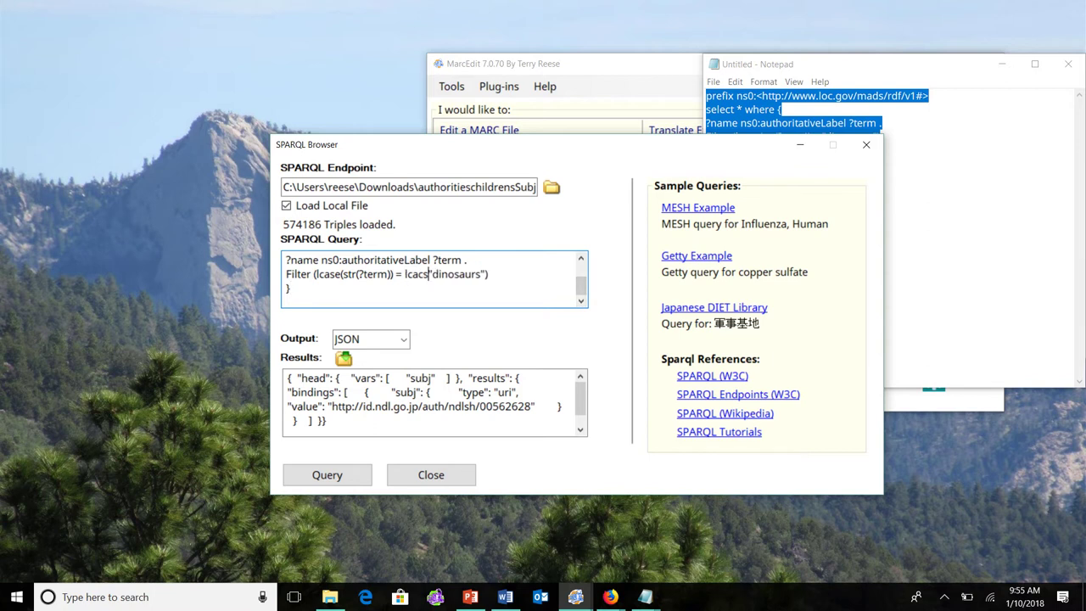
key(BackSpace)
text(se()
key(Right)
key(Right)
key(Right)
key(Right)
key(Right)
key(Right)
key(Right)
key(Right)
key(Right)
text())
click(337, 477)
drag(580, 431, 580, 431)
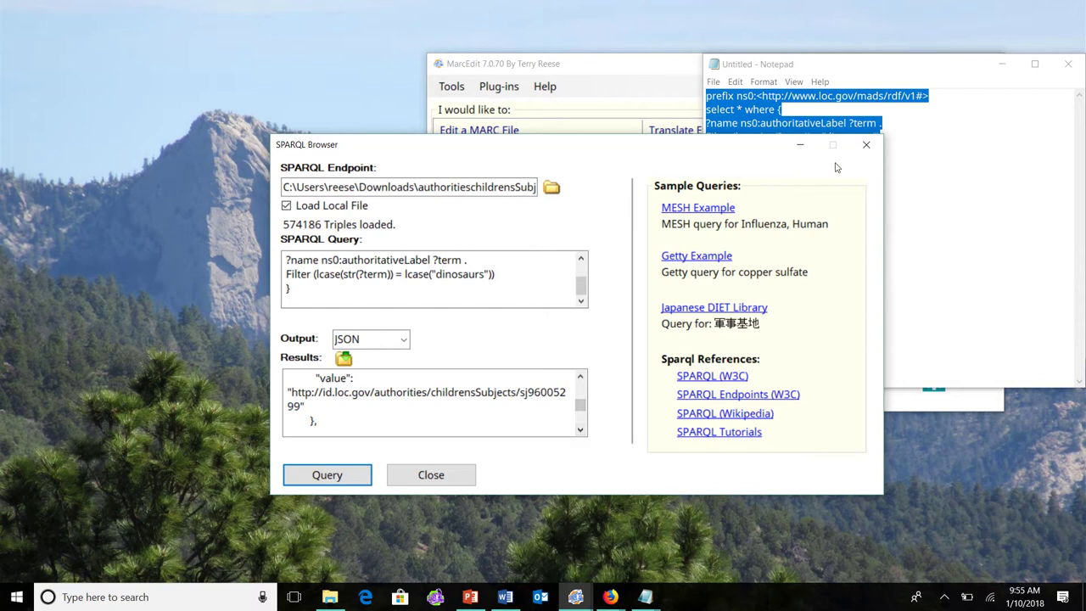
Close the SPARQL Browser and return to the PowerPoint presentation
click(870, 132)
click(627, 160)
click(864, 147)
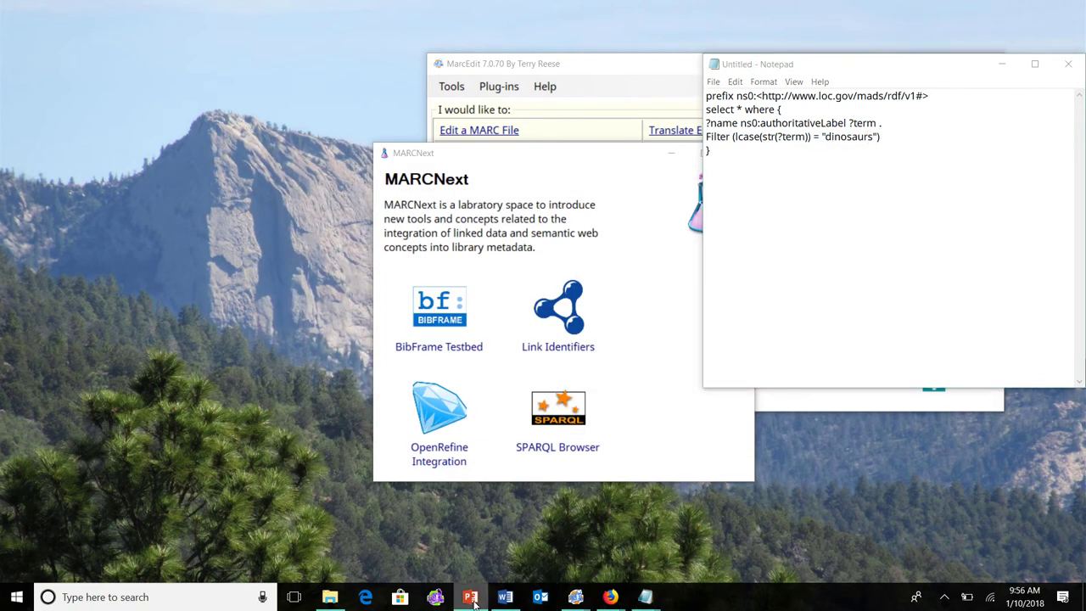
click(470, 596)
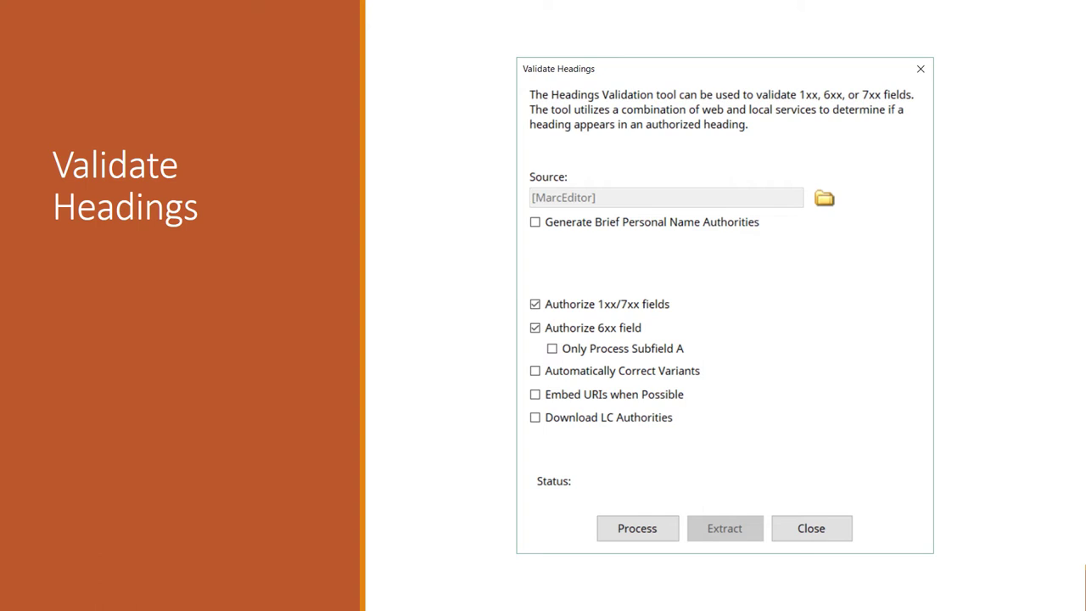
End the slide show on slide 8, Validate Headings, and close the MARCNext window
key(Escape)
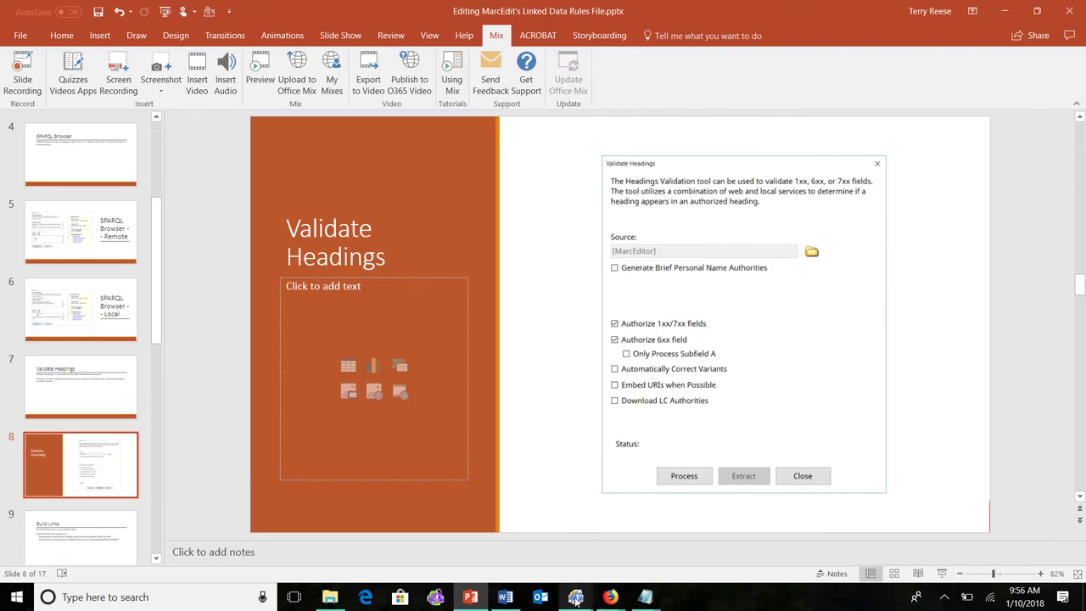
mouse_move(575, 596)
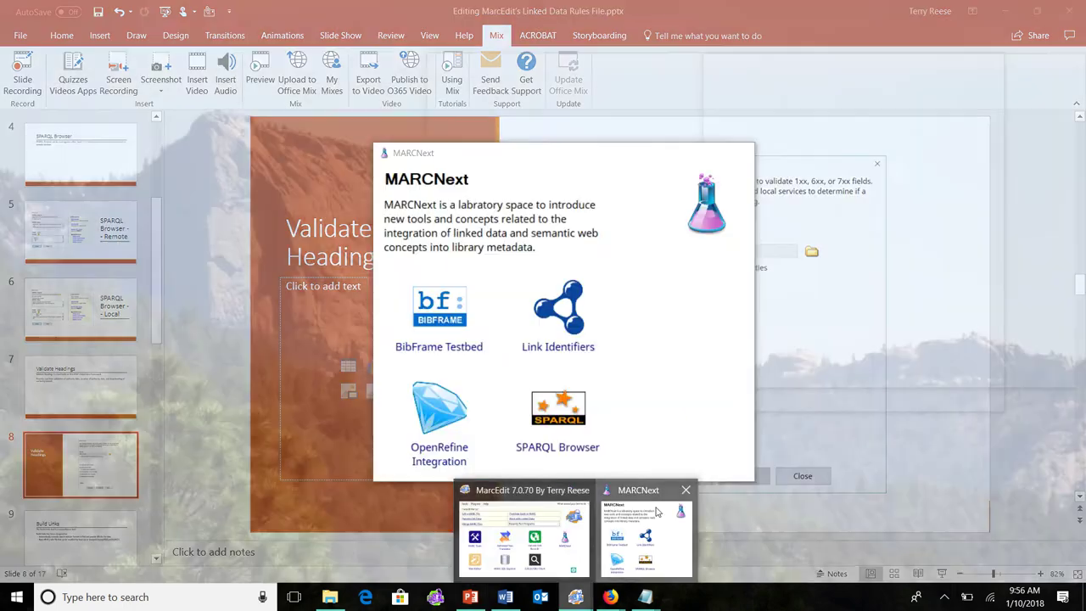
click(655, 511)
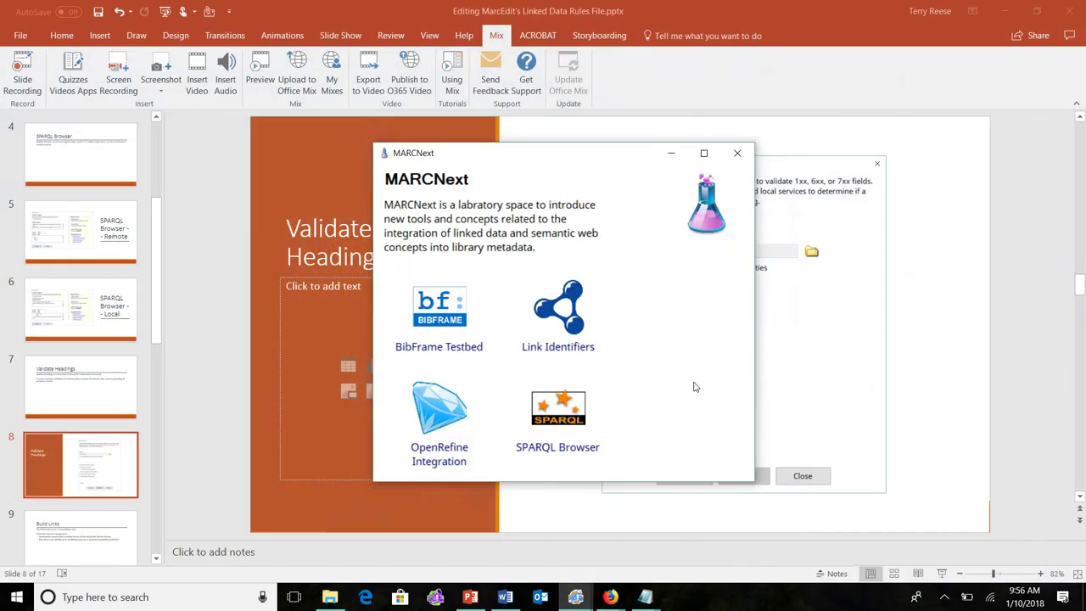
click(740, 153)
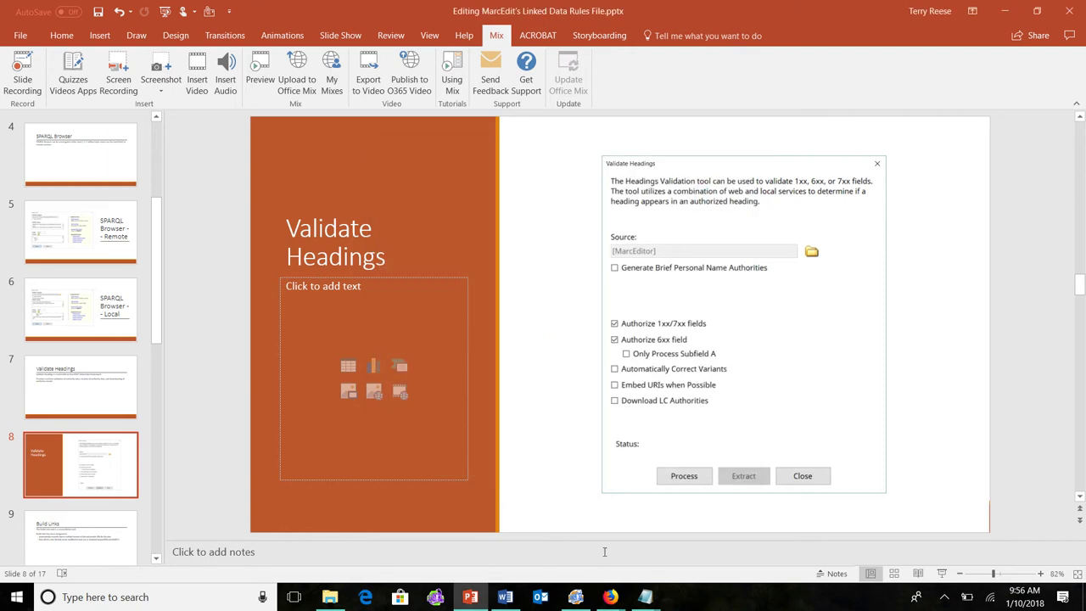
Bring up MarcEdit, open an empty MarcEditor, and expand its Reports menu toward Validate Headings
click(575, 597)
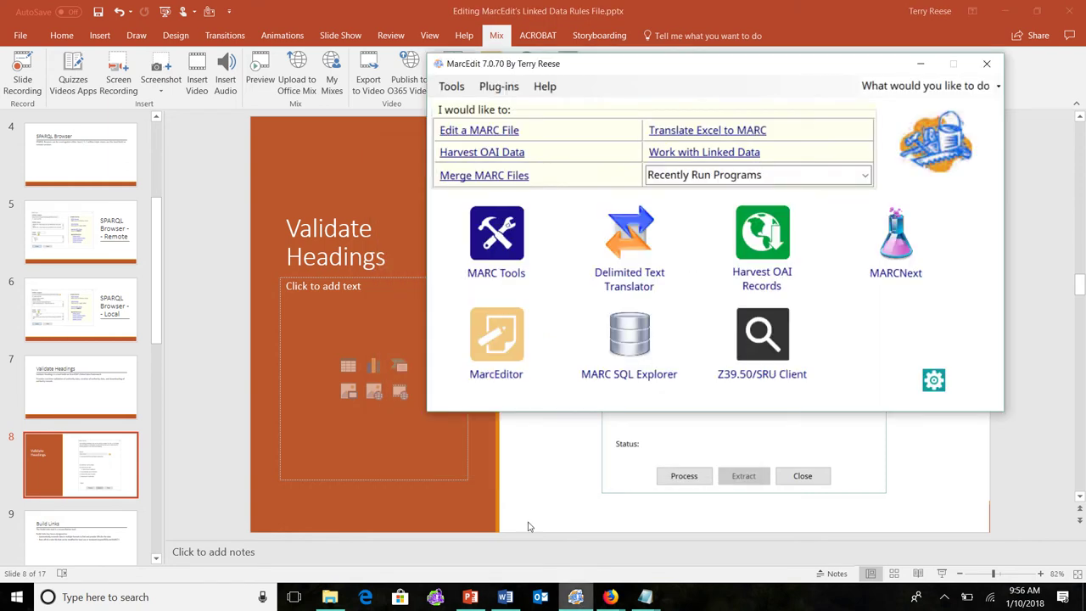
click(501, 338)
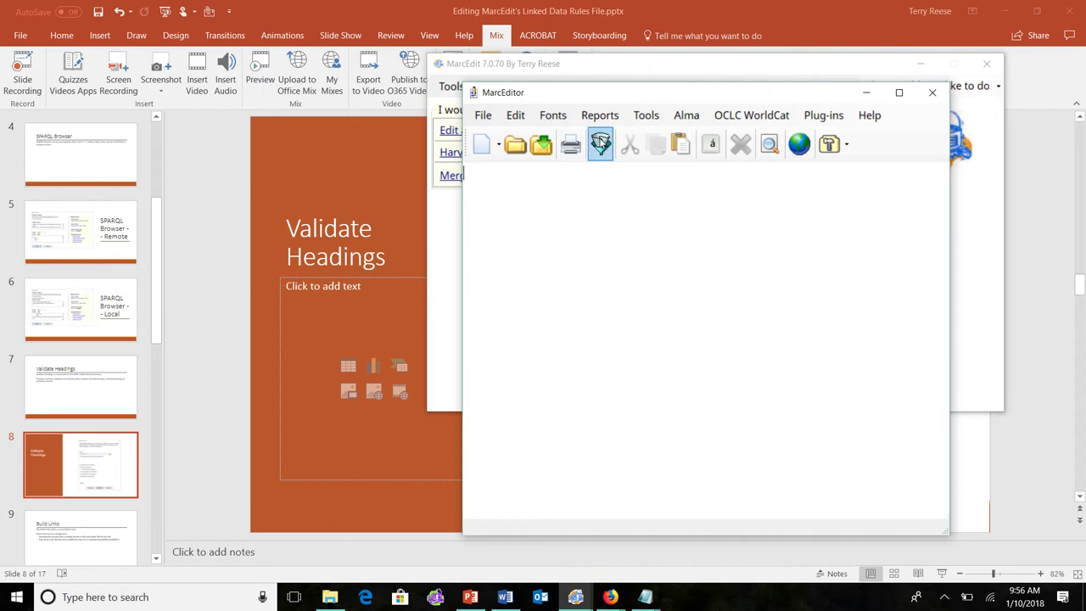
click(599, 117)
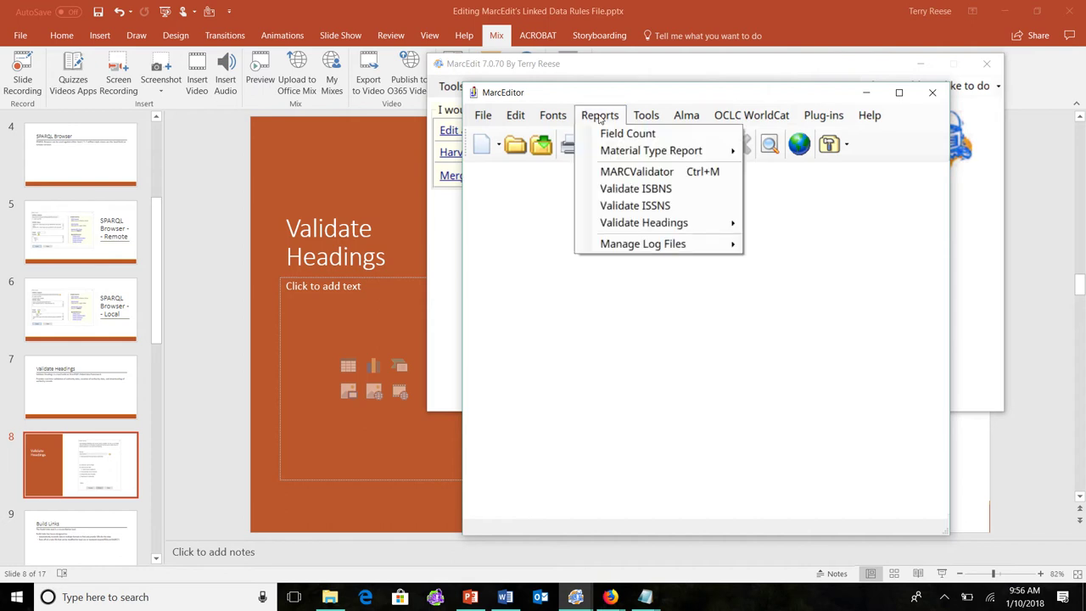
mouse_move(677, 224)
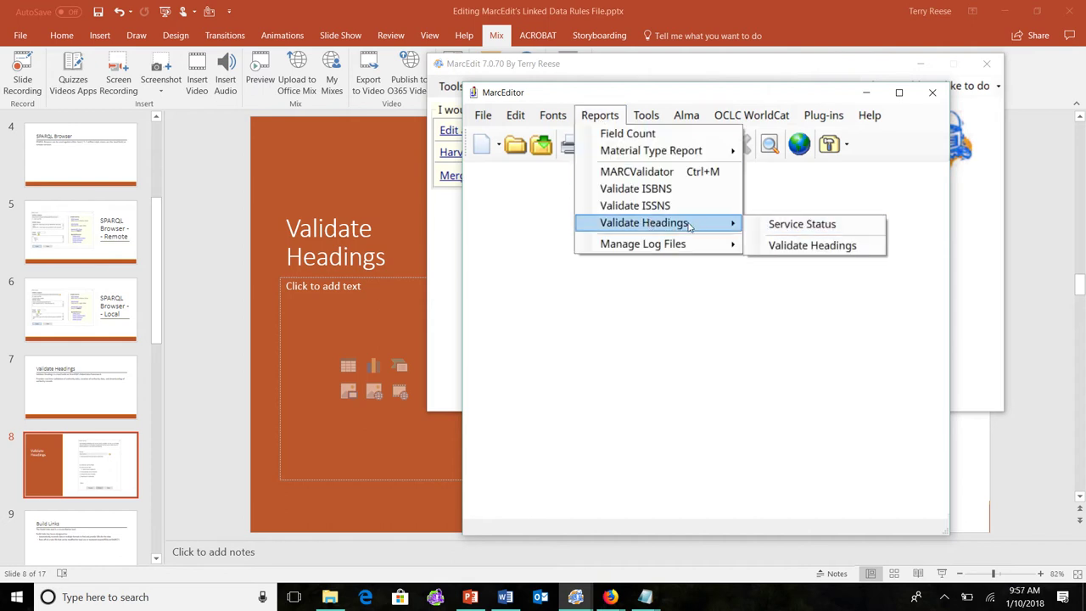
Open Validate Headings, move it up, and tick Download LC Authorities
click(768, 244)
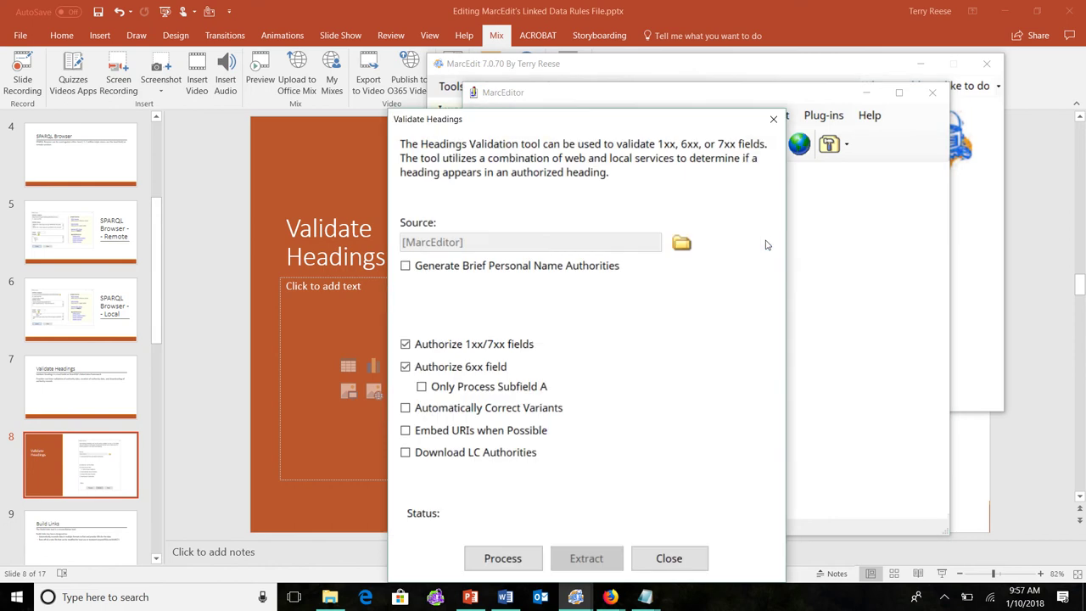
drag(611, 121, 603, 60)
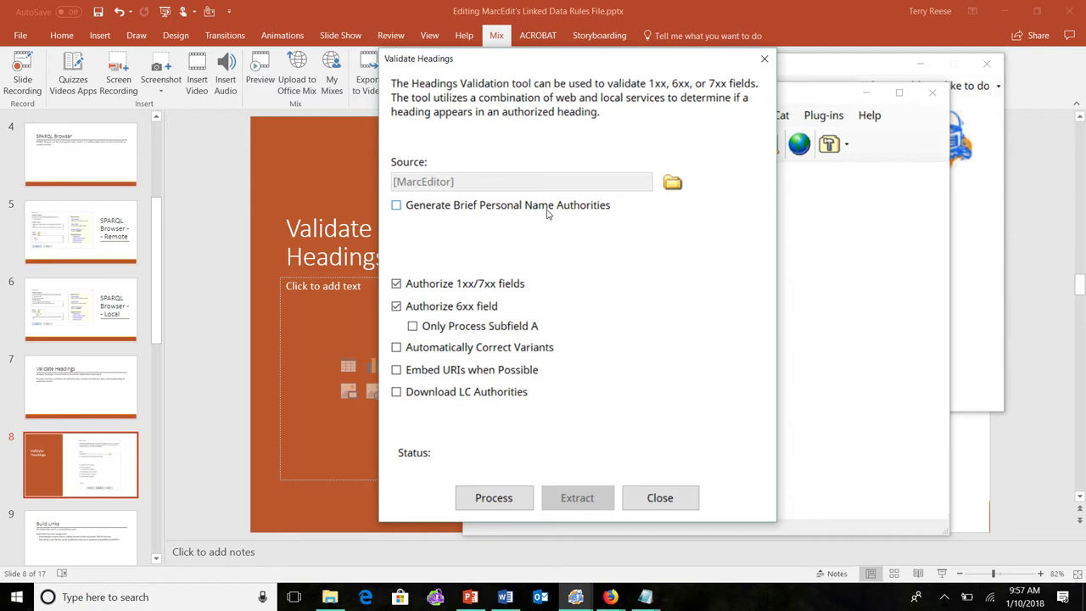
click(451, 395)
Close Validate Headings, the MarcEditor and MarcEdit, then present the Validate Headings slide
click(660, 498)
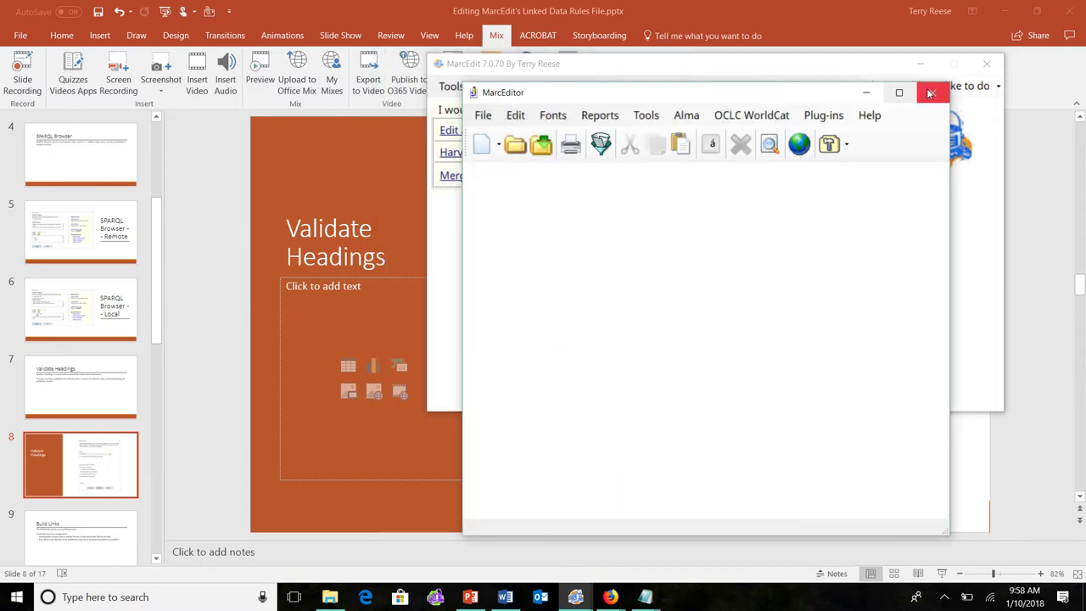
click(929, 90)
click(986, 64)
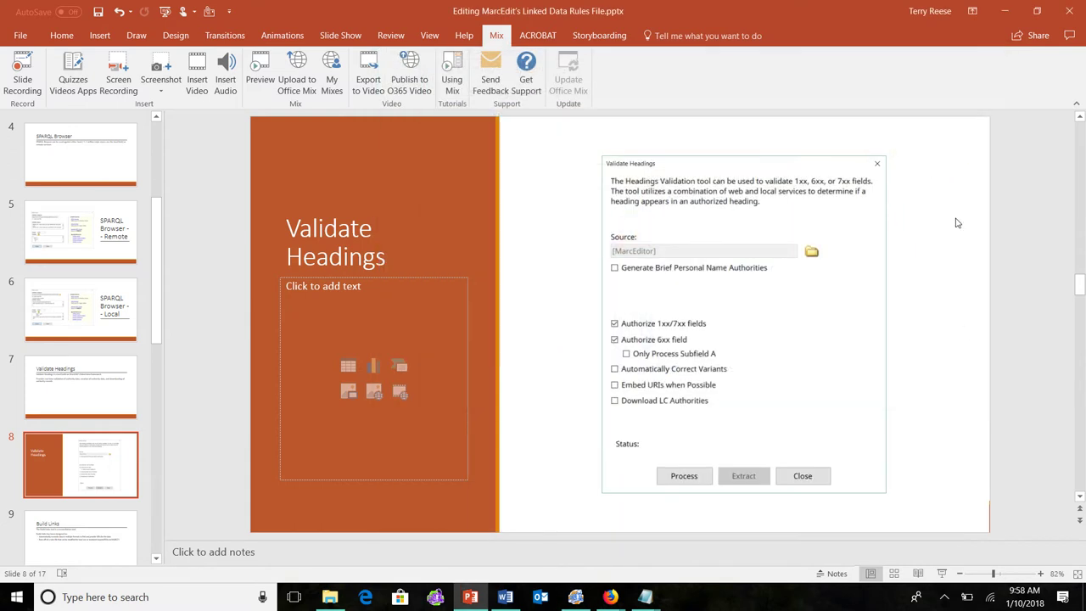
click(942, 573)
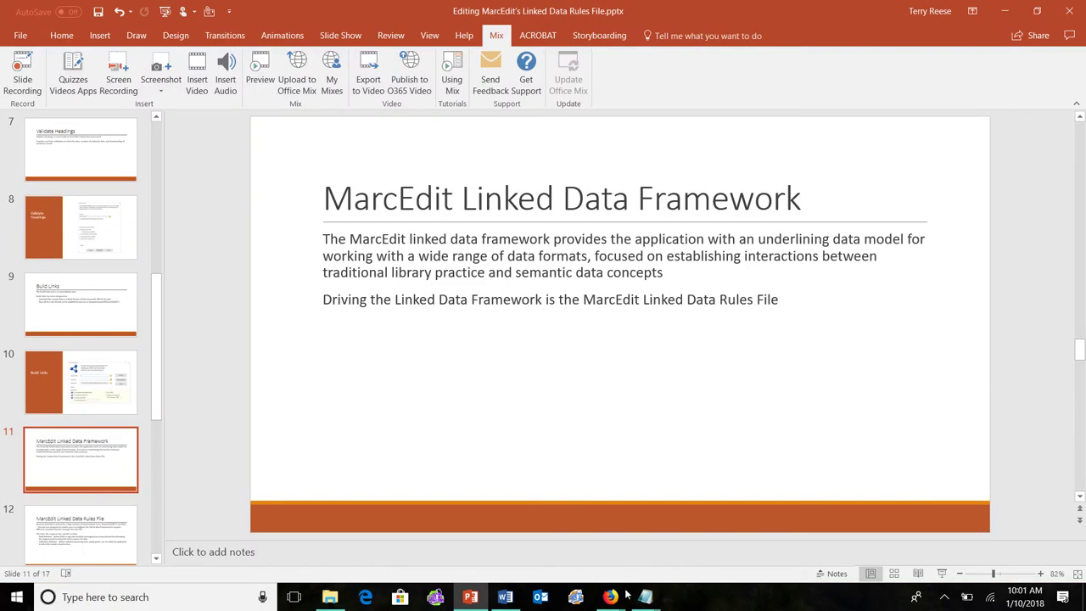
Open Build Linked Records from MARCNext's Link Identifiers, then close it and MARCNext
click(576, 597)
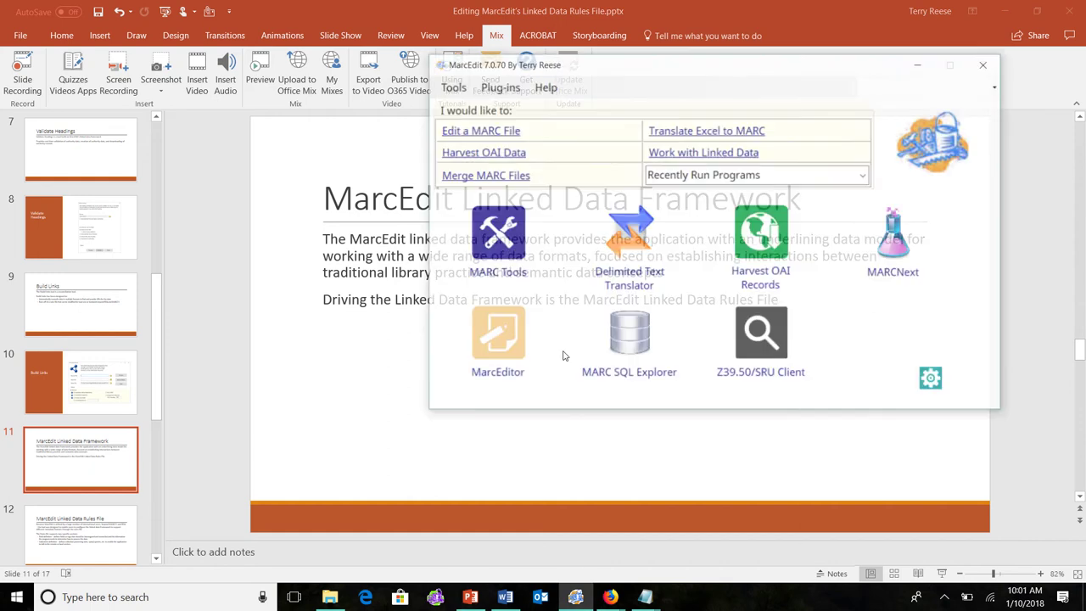
click(899, 244)
click(551, 314)
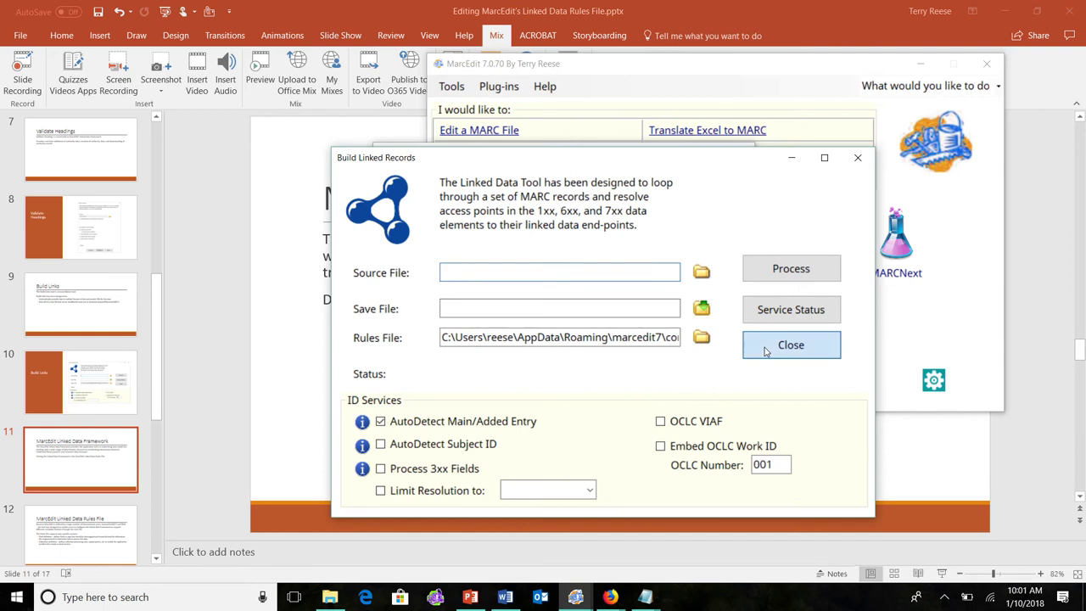
click(791, 344)
click(731, 161)
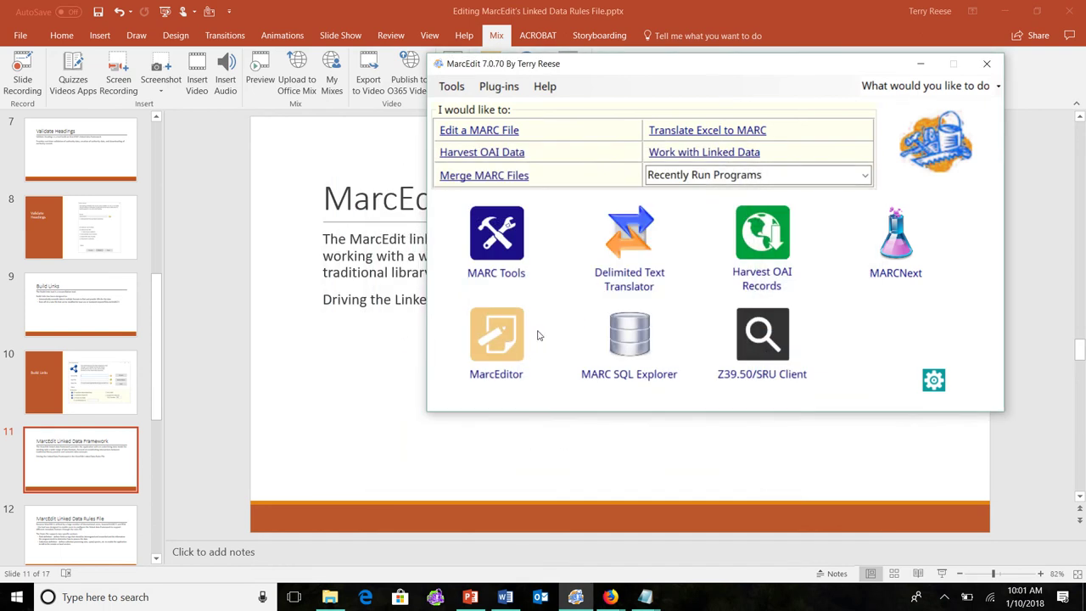
Open Build Linked Records from the MarcEditor's tools menu, then close it and the editor
click(497, 337)
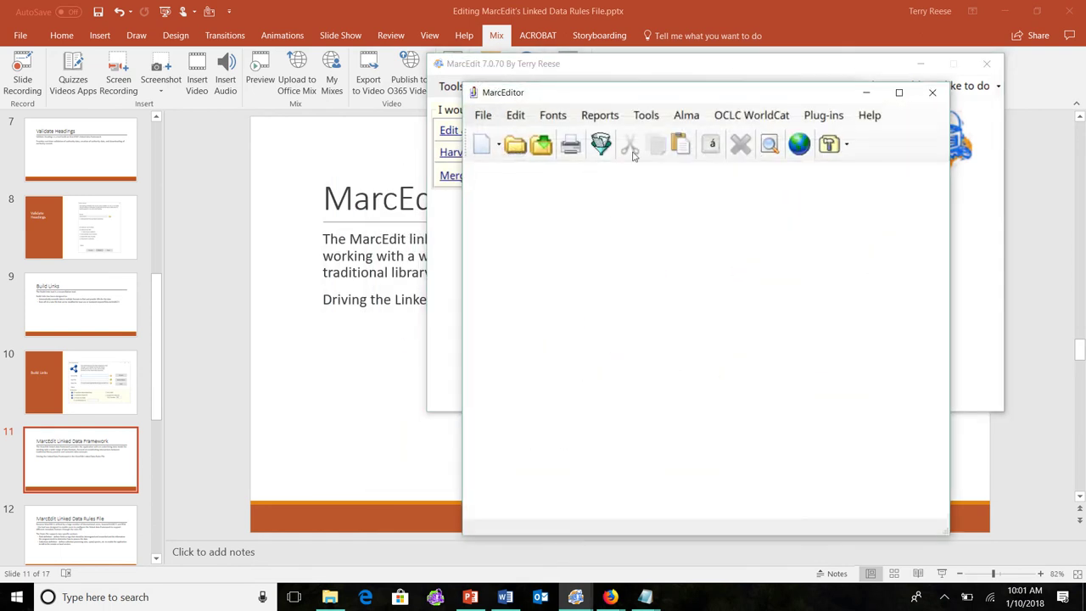
click(646, 116)
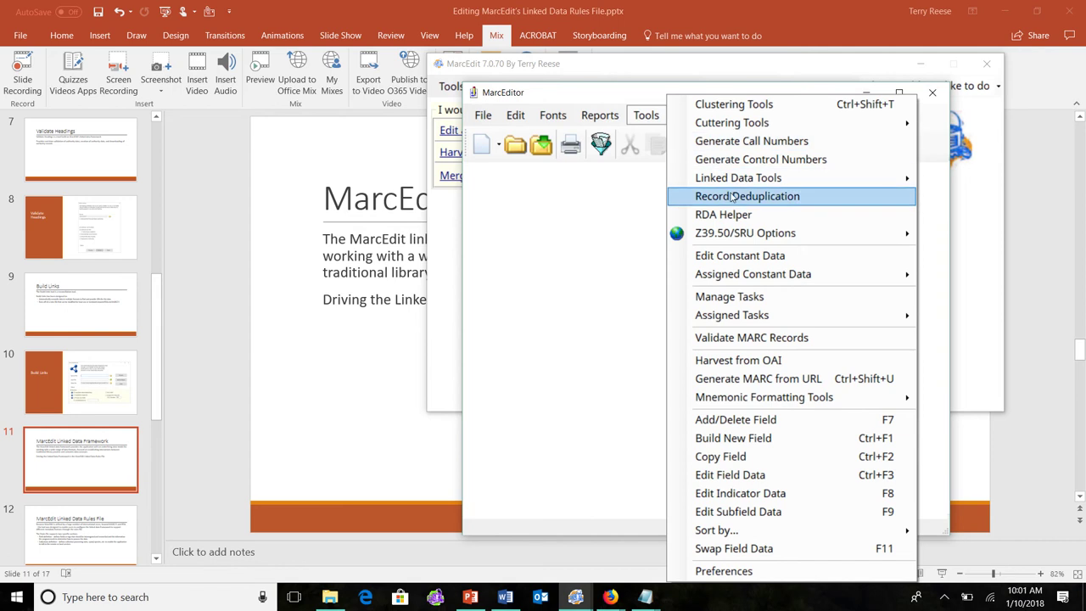
mouse_move(825, 185)
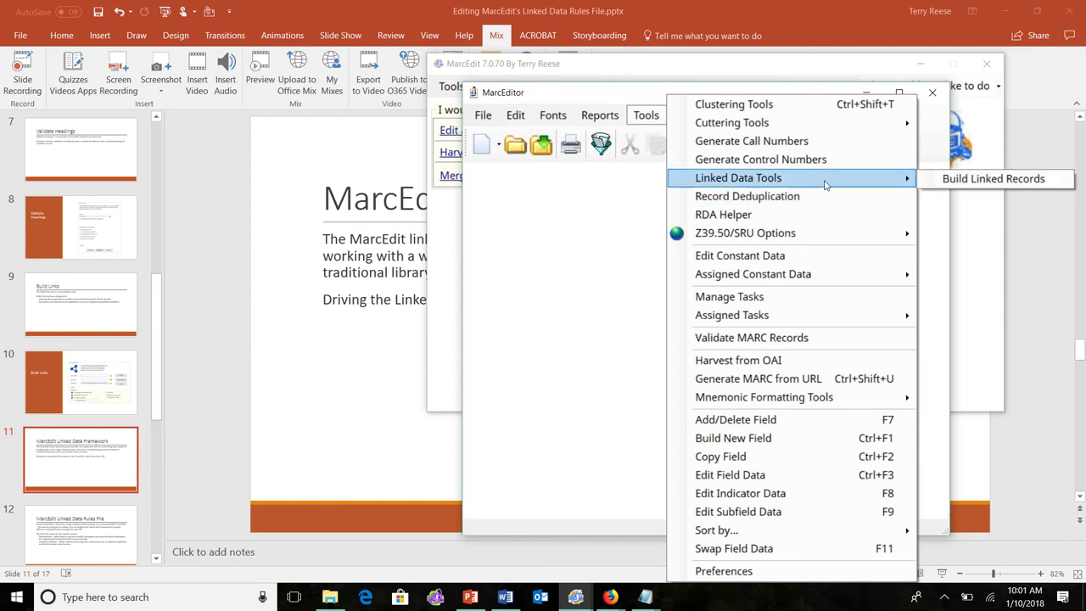
click(946, 181)
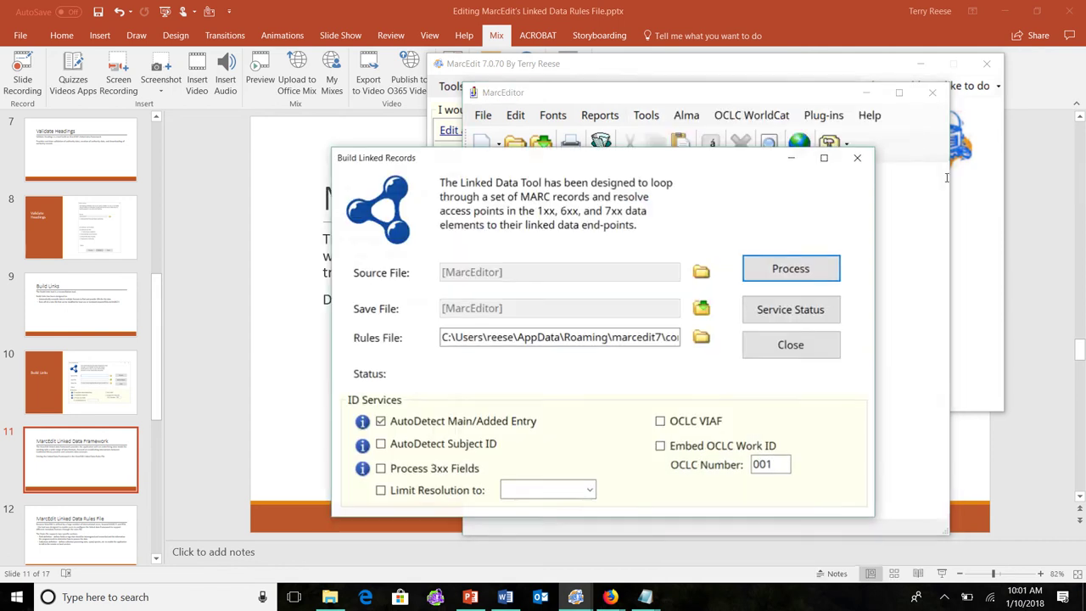
click(766, 346)
click(932, 92)
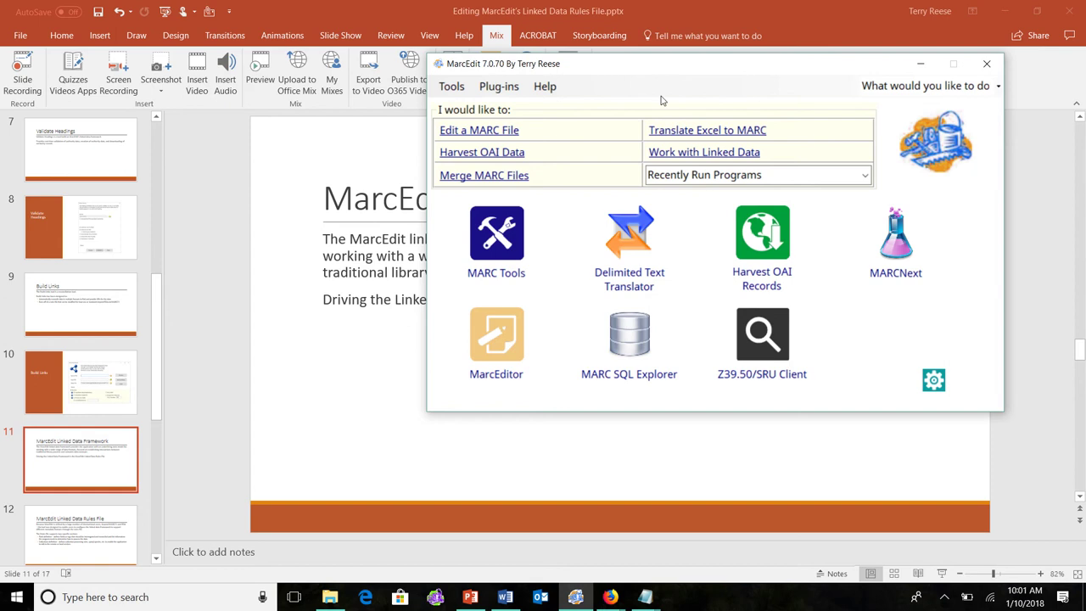
Browse the main window's tools list, then reopen Build Linked Records via MARCNext and reposition it
click(453, 86)
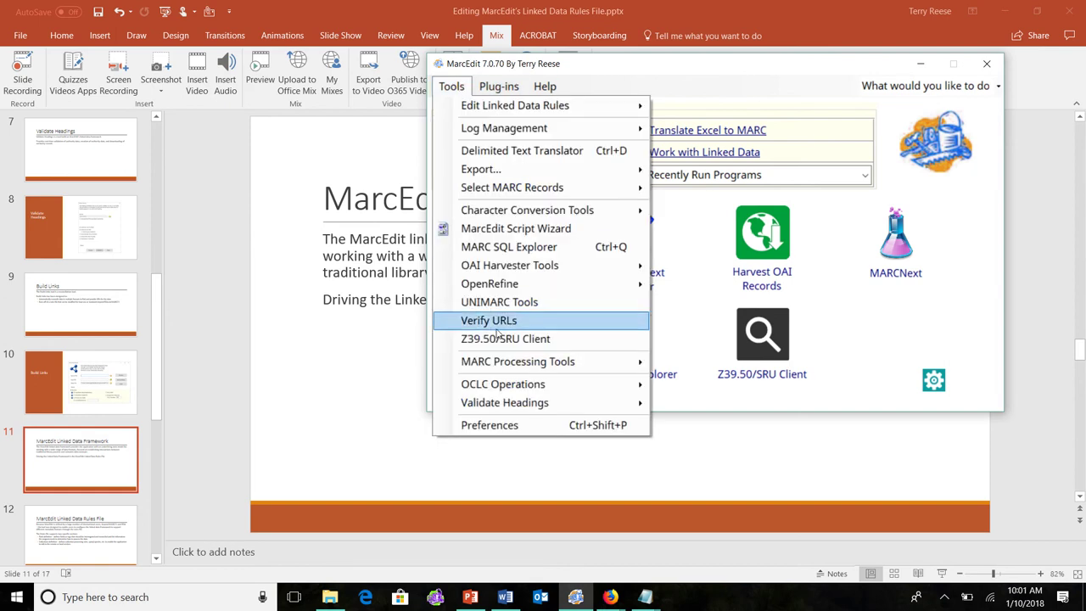
mouse_move(504, 360)
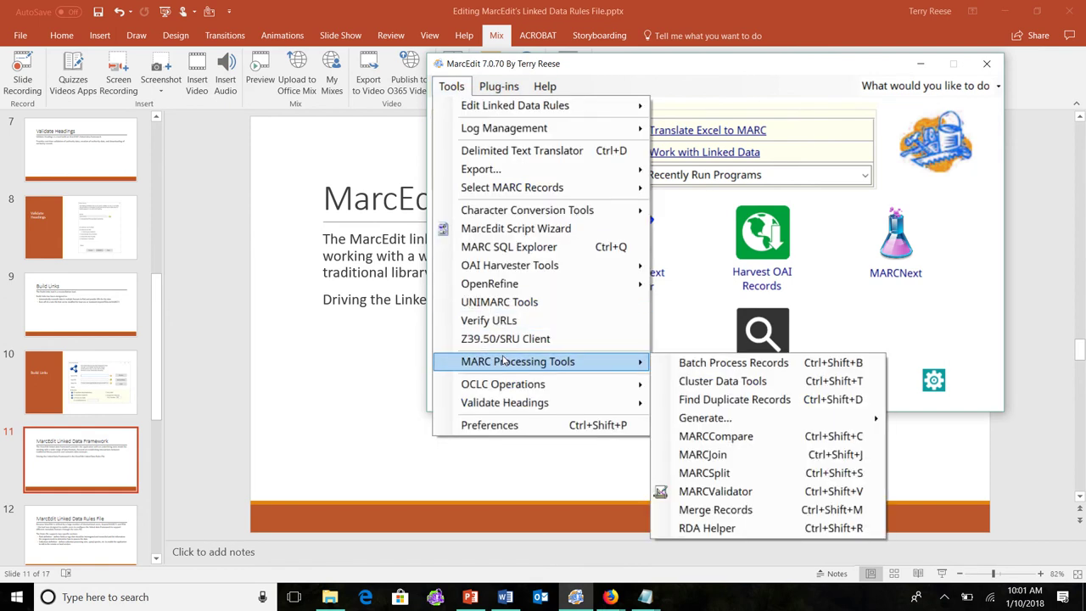
click(789, 68)
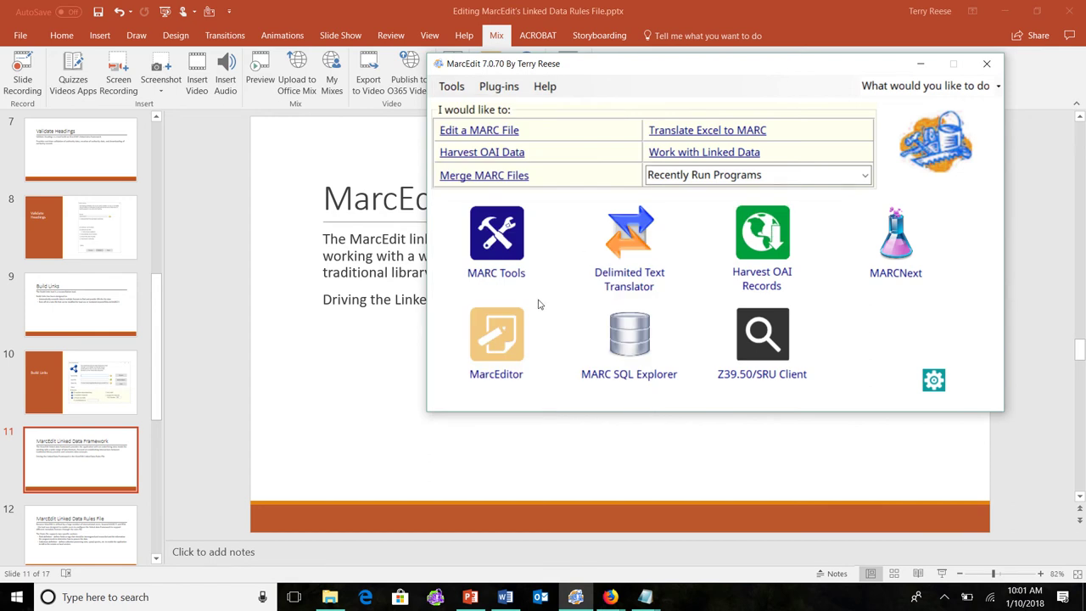
click(896, 236)
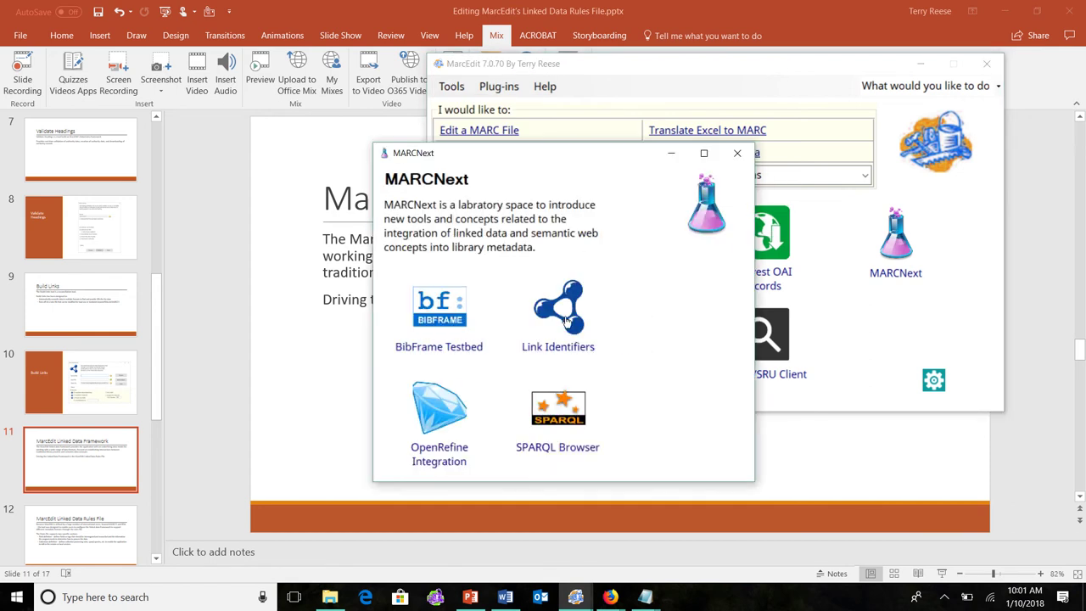
click(564, 319)
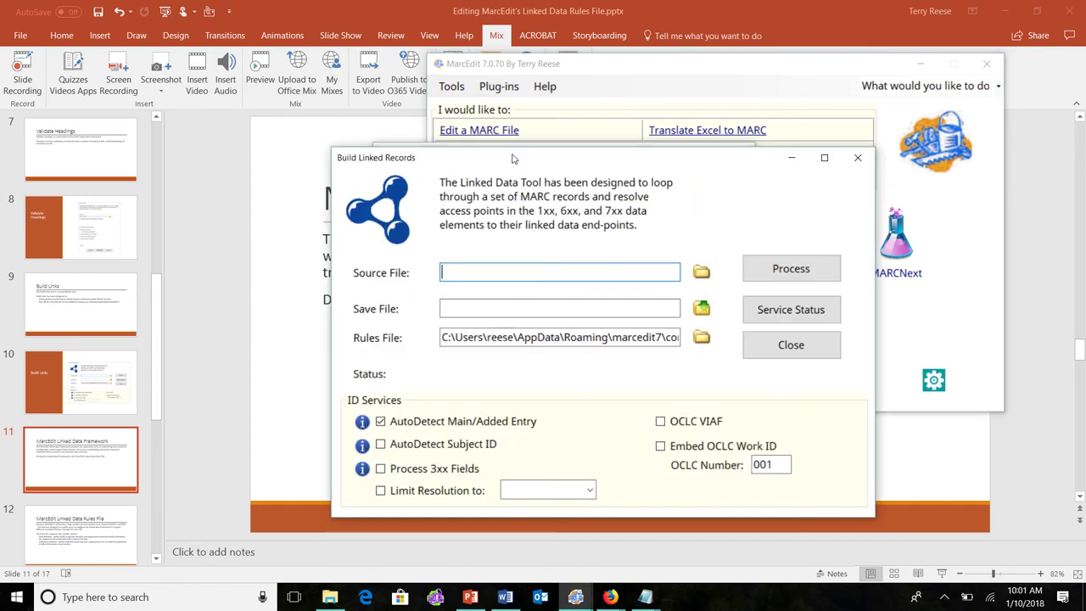
drag(514, 159, 472, 92)
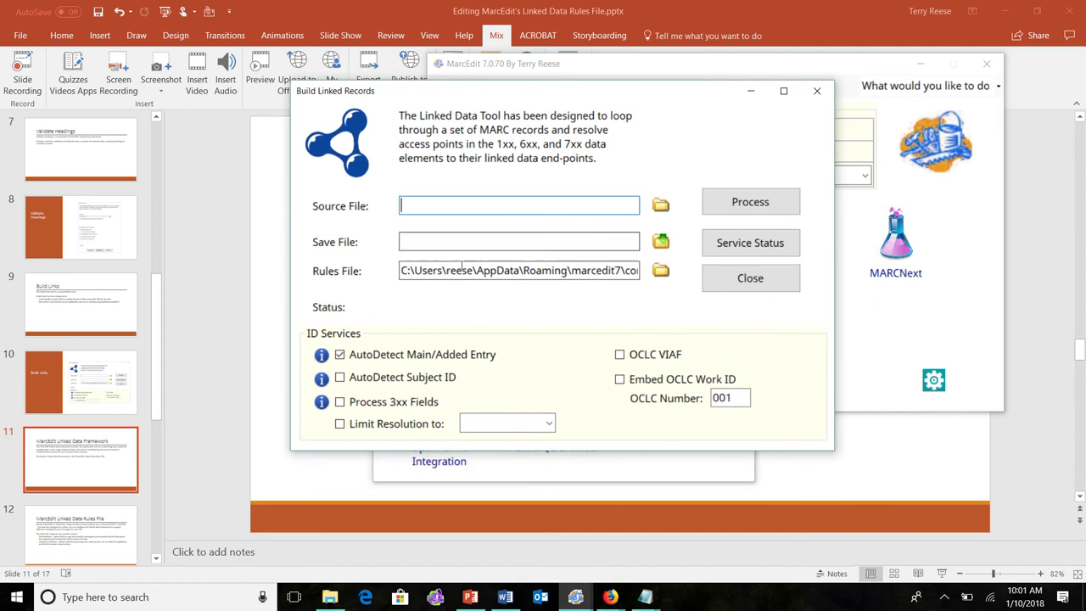
Review the rules file path and the vocabularies available for limiting resolution
drag(460, 269, 405, 270)
click(405, 269)
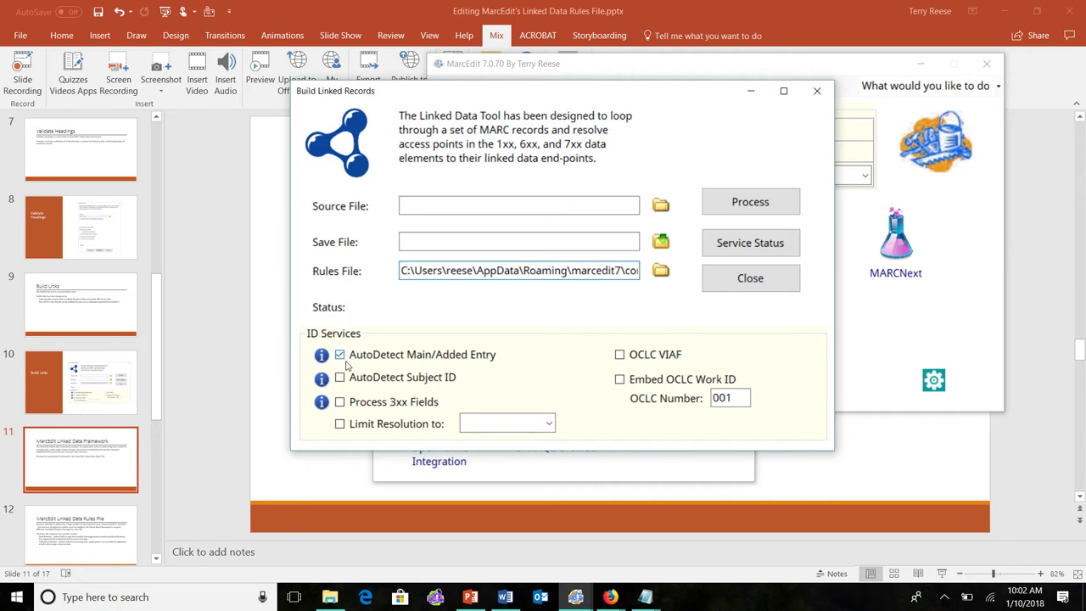
mouse_move(320, 360)
click(548, 424)
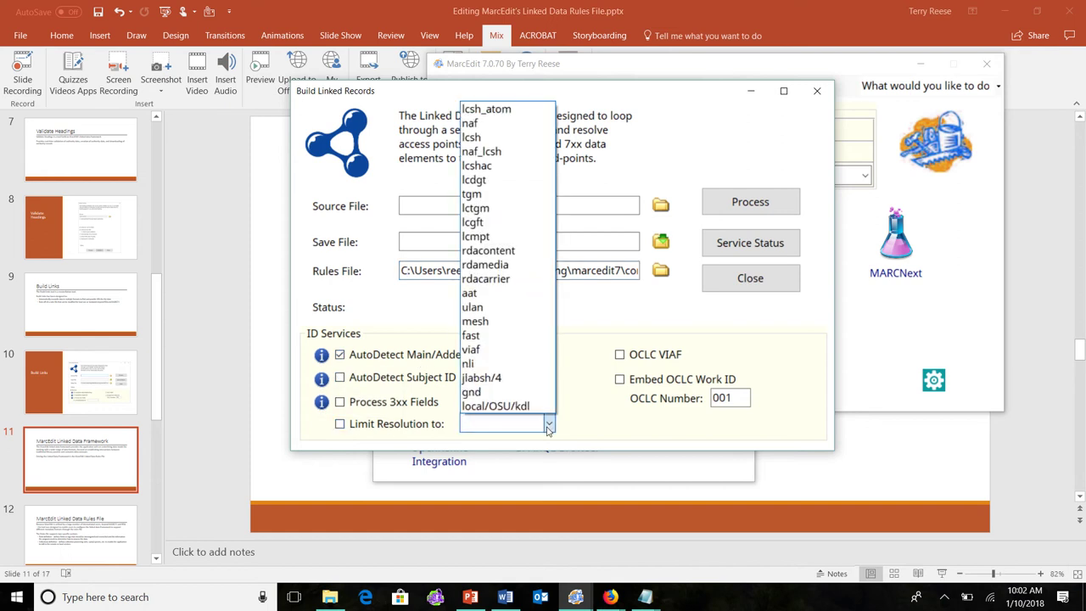
click(596, 395)
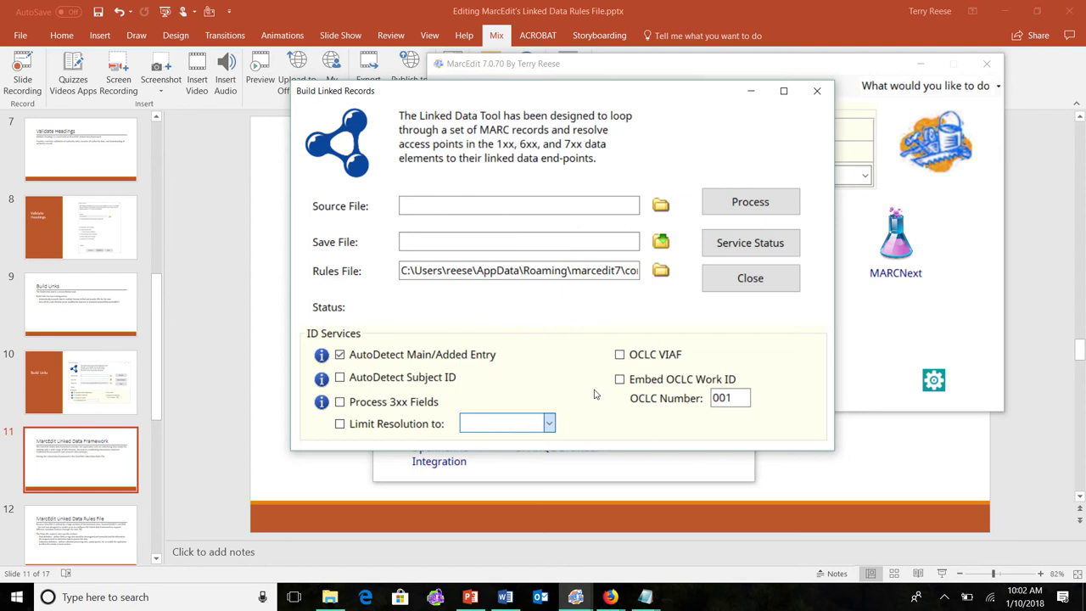
Demonstrate OCLC VIAF lookup with LC (NACO) source, leave it off, and close Build Linked Records and MARCNext
click(652, 358)
click(652, 358)
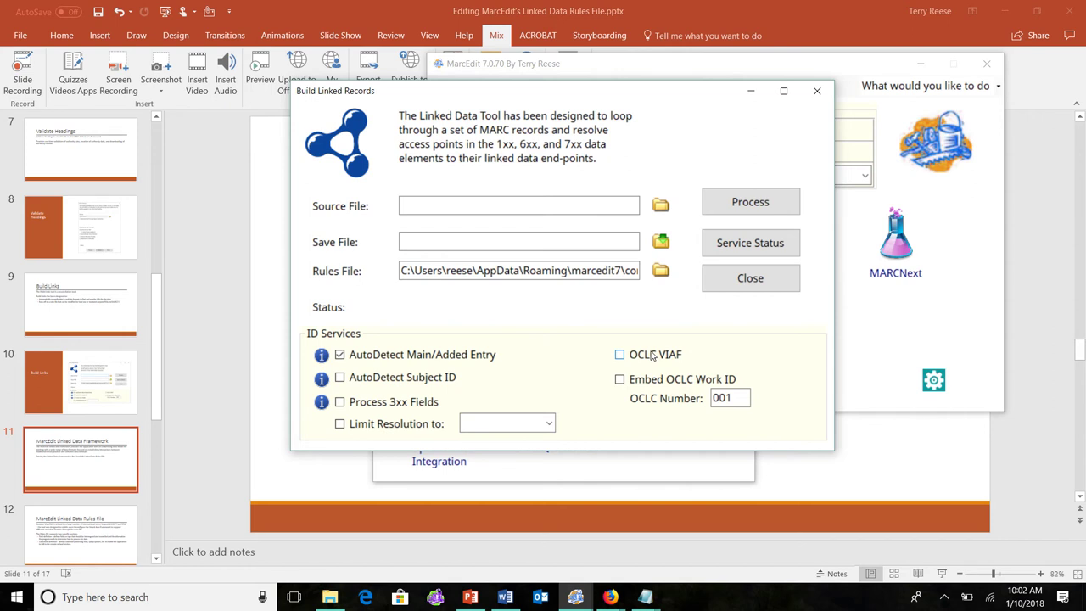
click(652, 356)
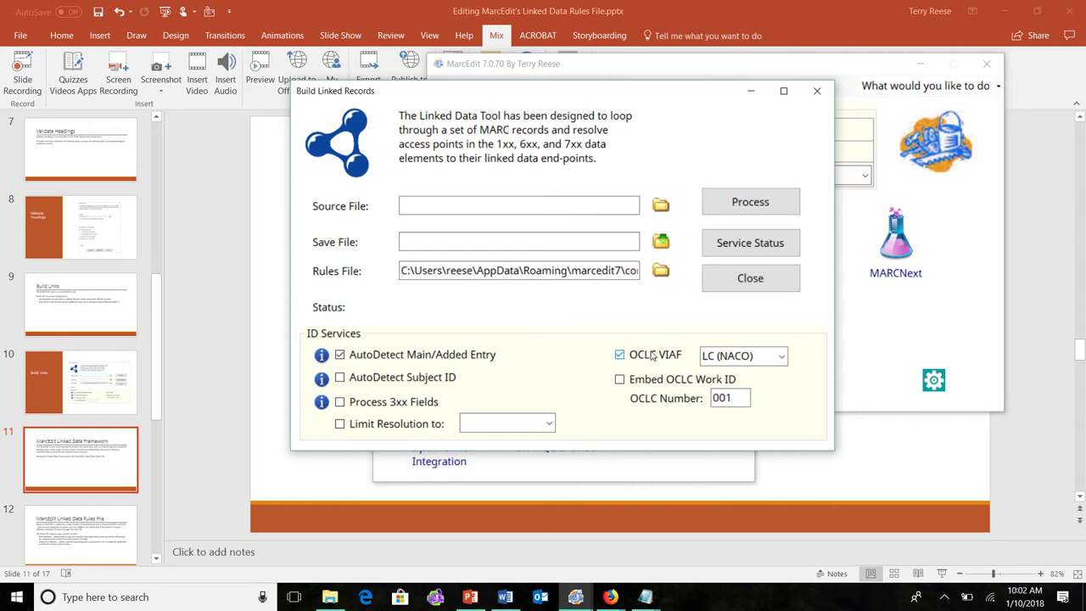
click(784, 361)
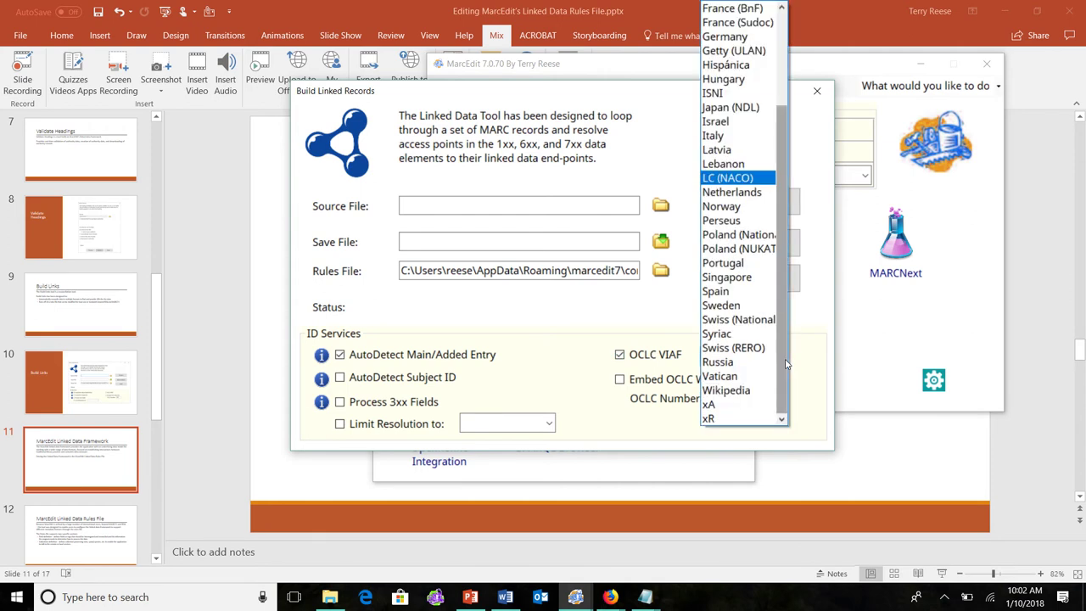
click(785, 363)
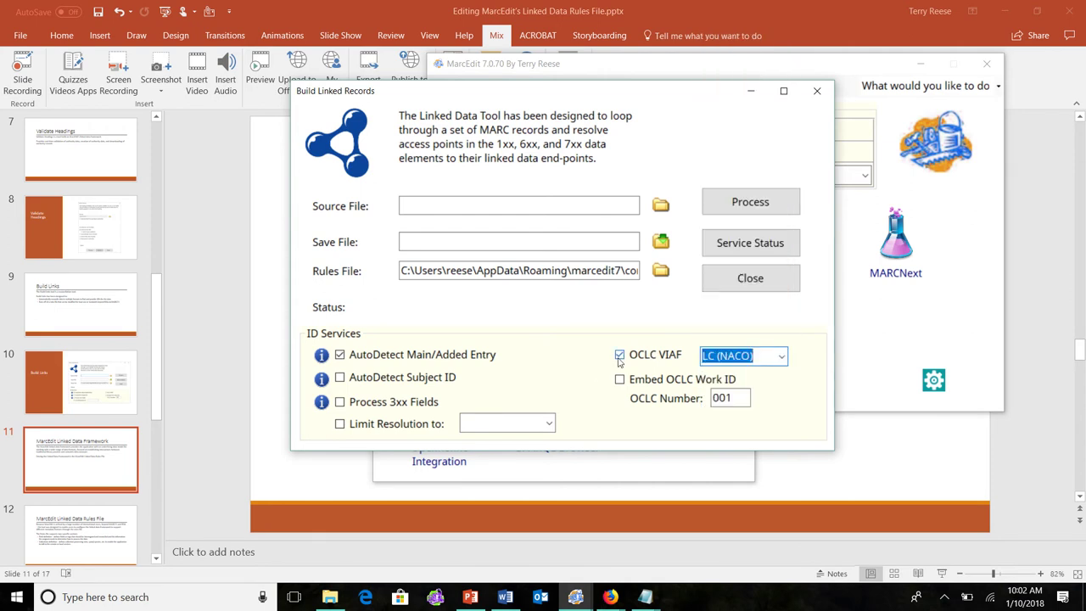
click(619, 357)
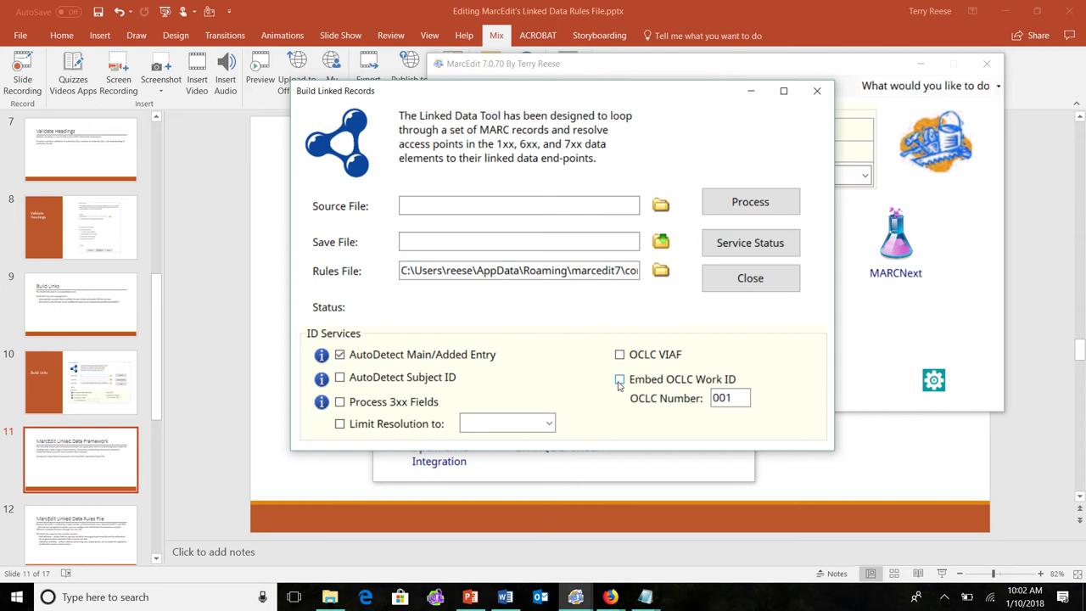
click(736, 276)
click(737, 153)
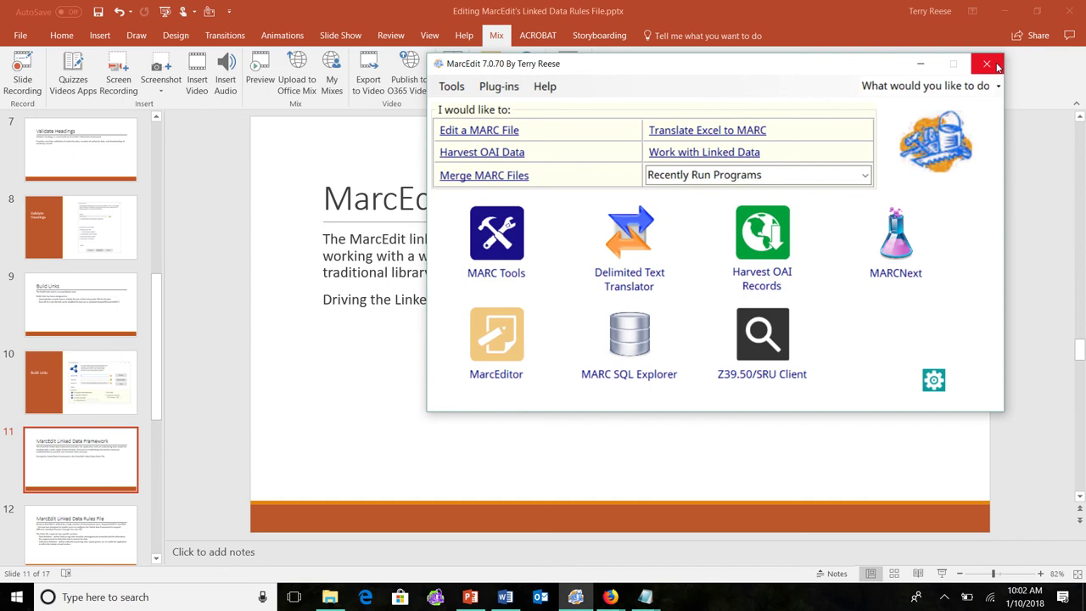
Close the MarcEdit main window and minimize PowerPoint to reveal the desktop
click(986, 65)
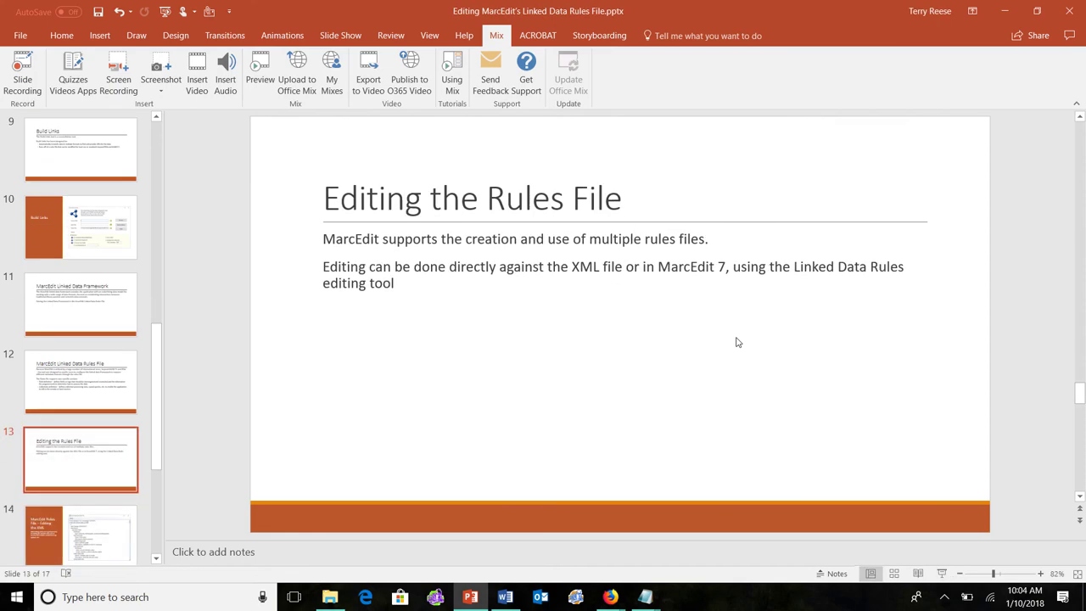
click(1083, 4)
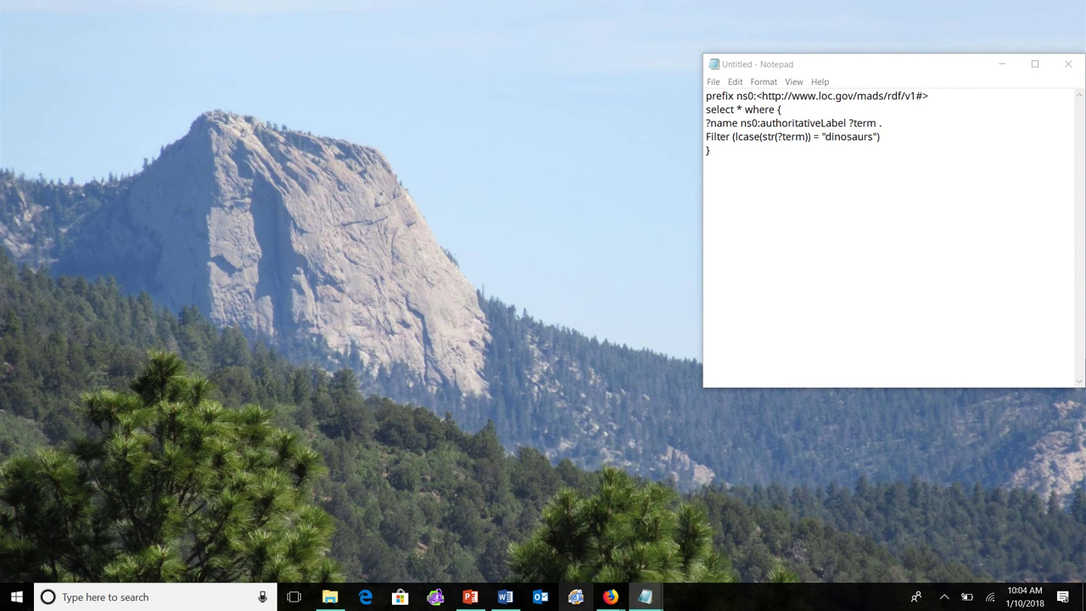
Open the Edit Linked Data Rules File editor from MarcEdit's Tools menu
click(575, 597)
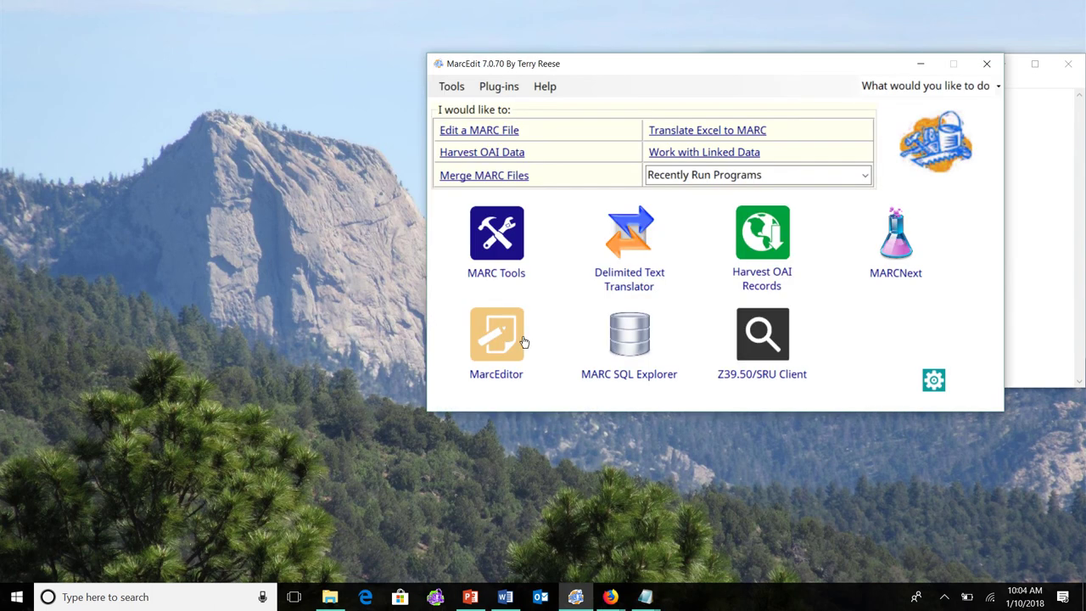
click(453, 90)
mouse_move(471, 113)
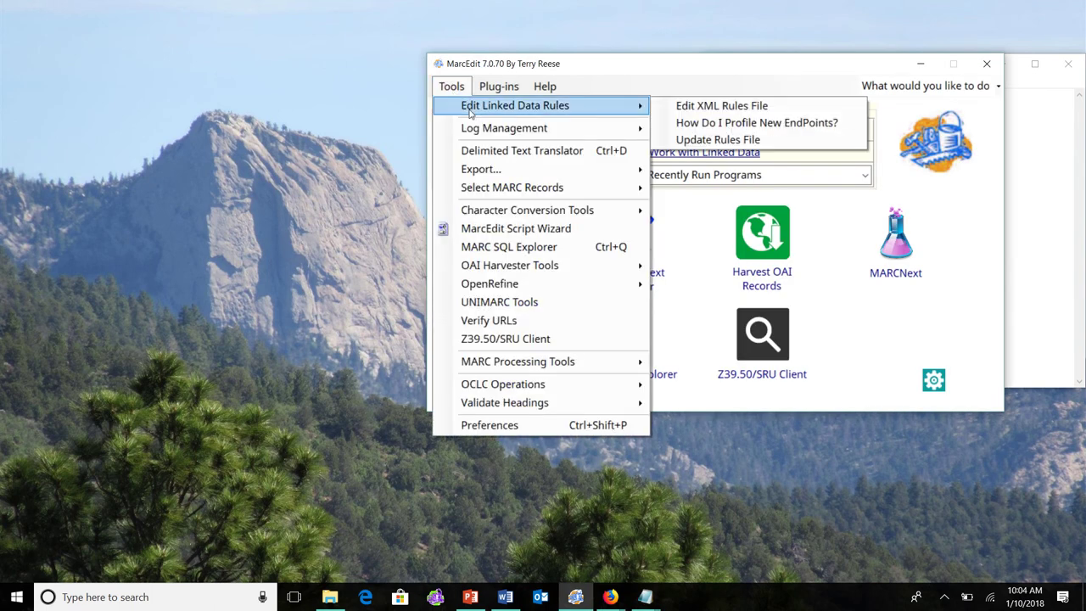
click(677, 106)
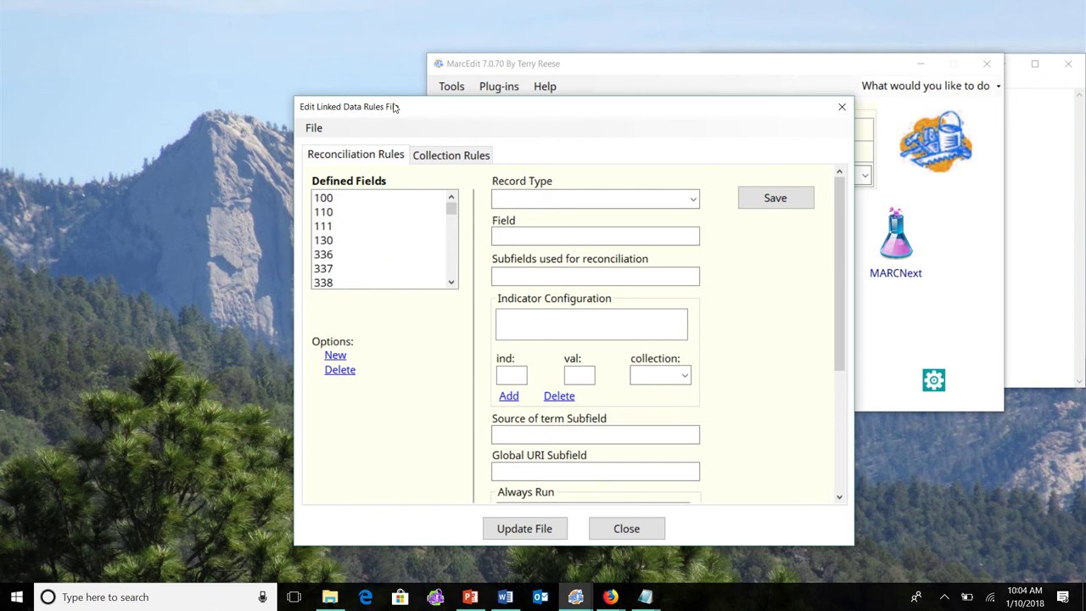
Show the rules file as raw XML, scroll through it, and close the XML view
click(322, 127)
click(349, 183)
drag(536, 154, 495, 102)
scroll(545, 255, down, 2)
scroll(546, 254, down, 10)
scroll(546, 255, down, 10)
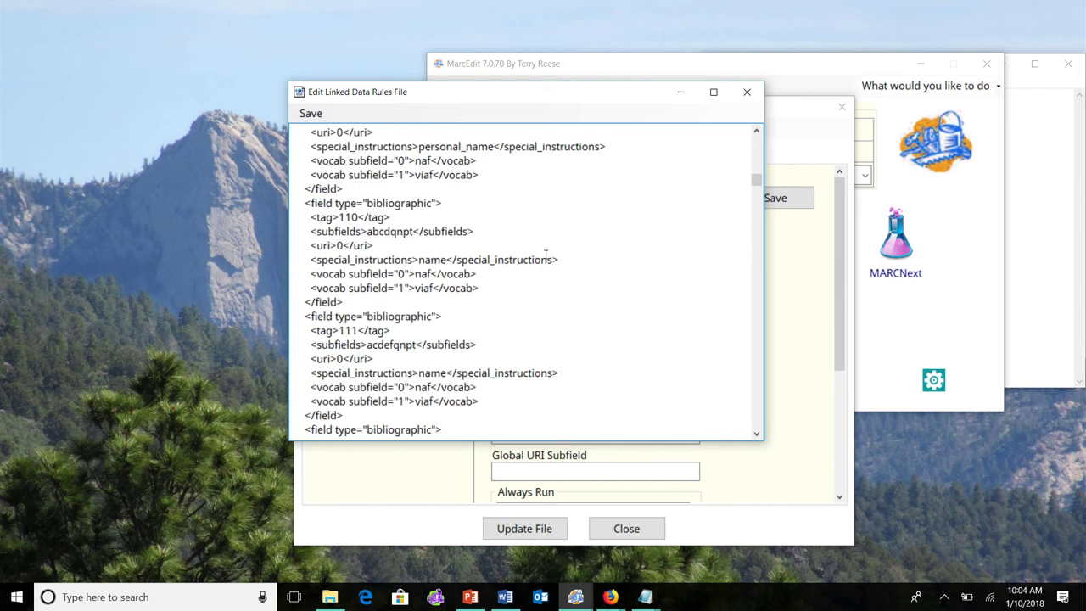
scroll(545, 254, up, 7)
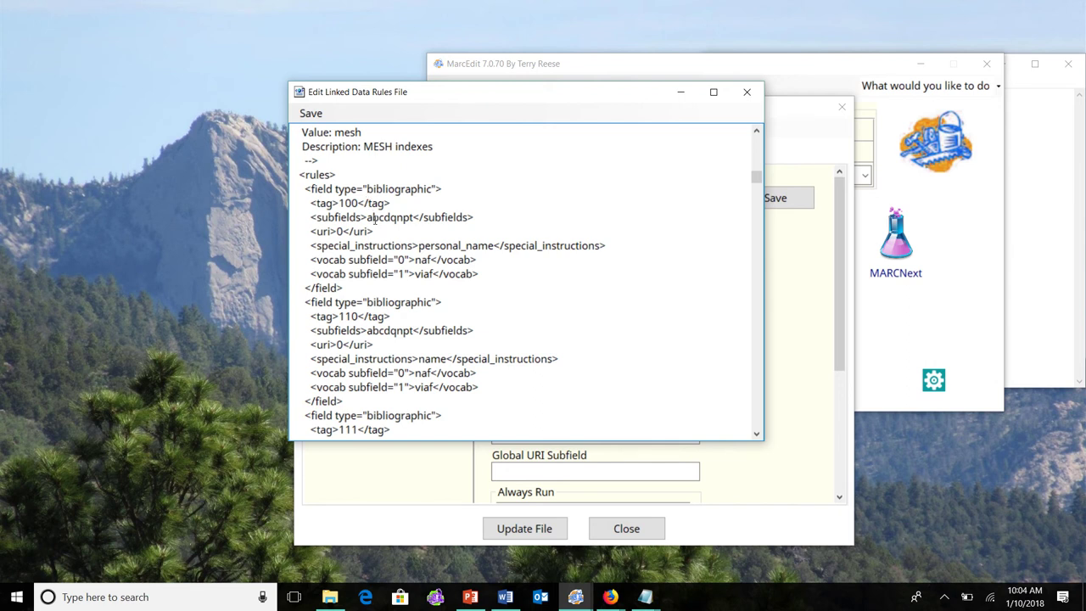
click(746, 93)
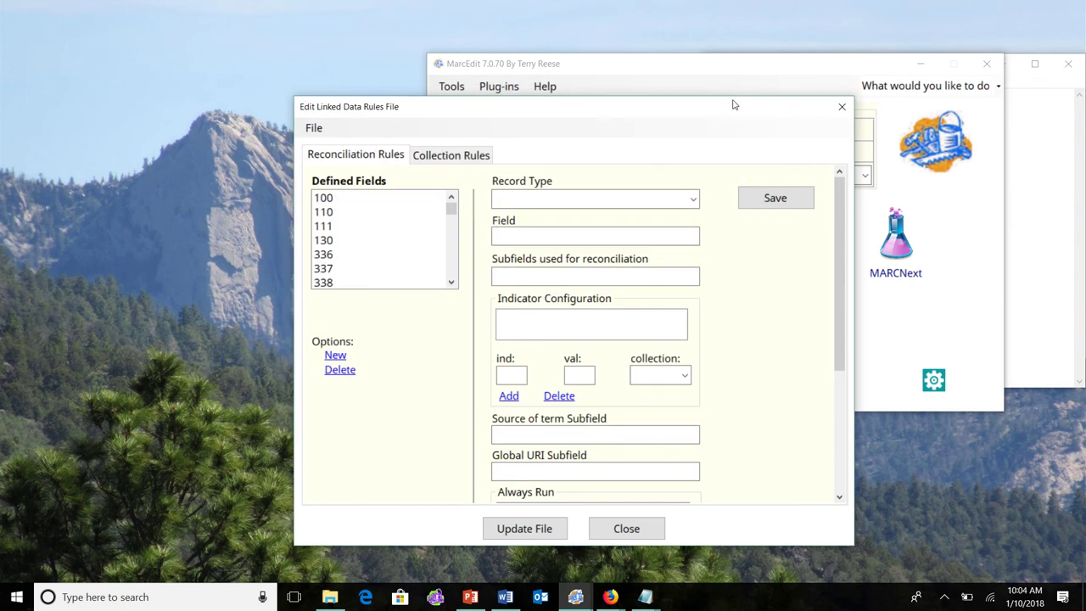
Load field 100's rule and review its bibliographic record type, tag and subfields abcdqnpt
drag(734, 106, 735, 71)
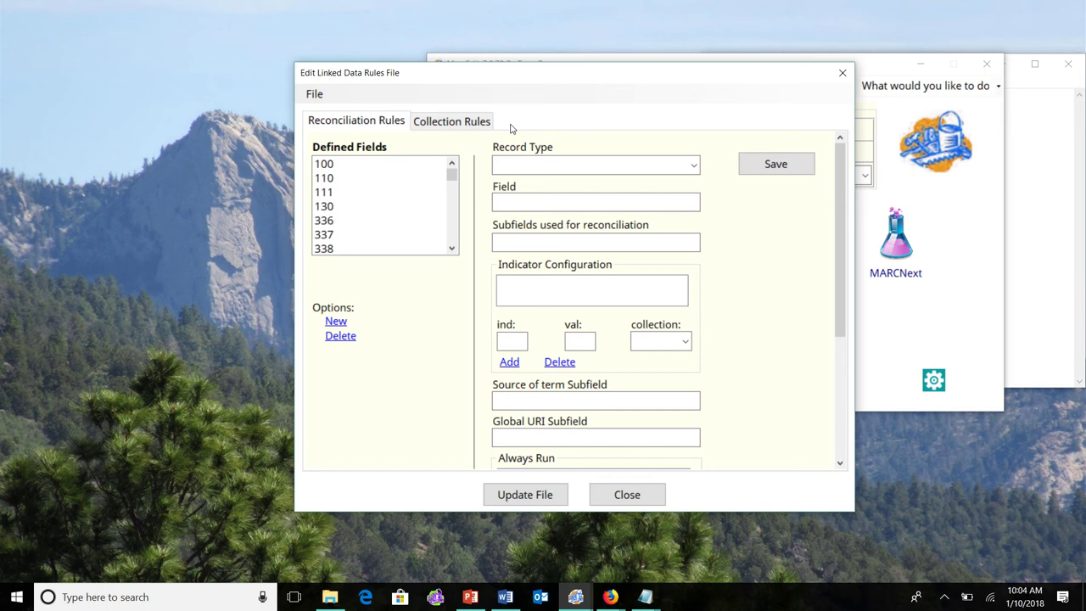
click(338, 165)
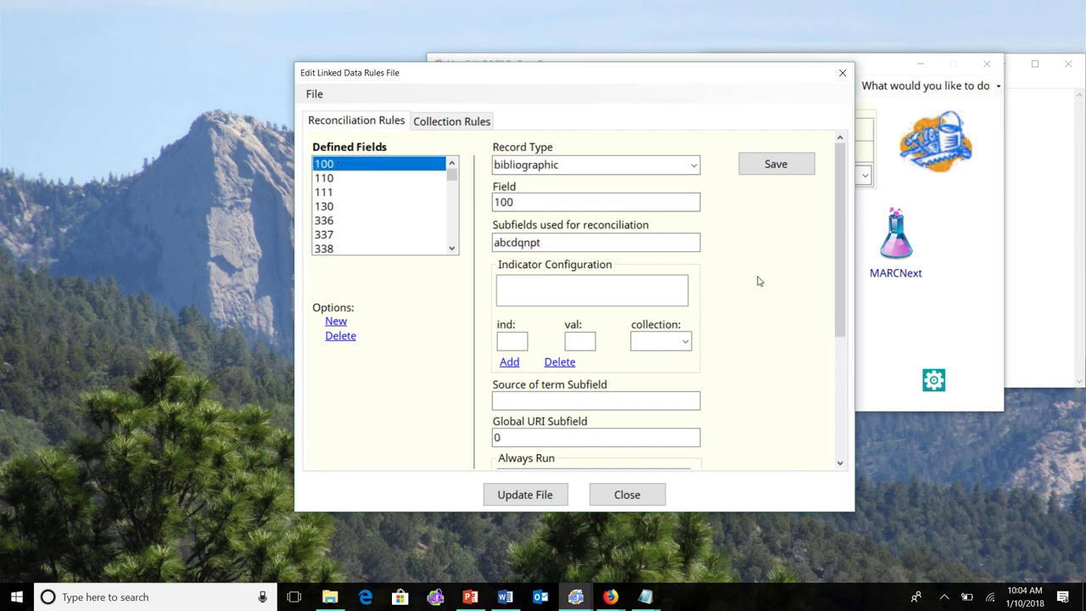
click(694, 166)
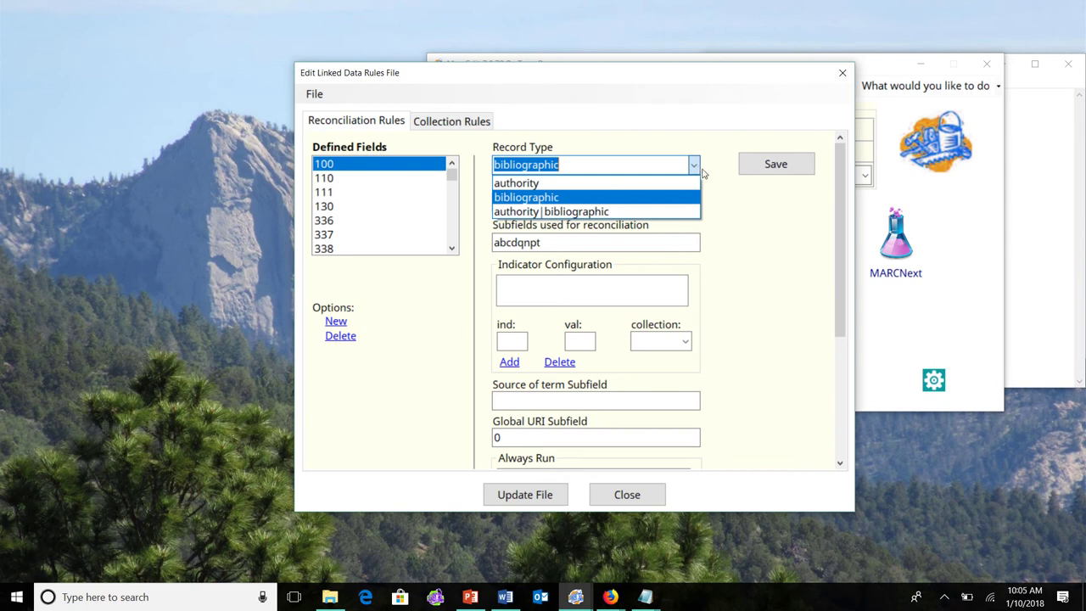
click(755, 221)
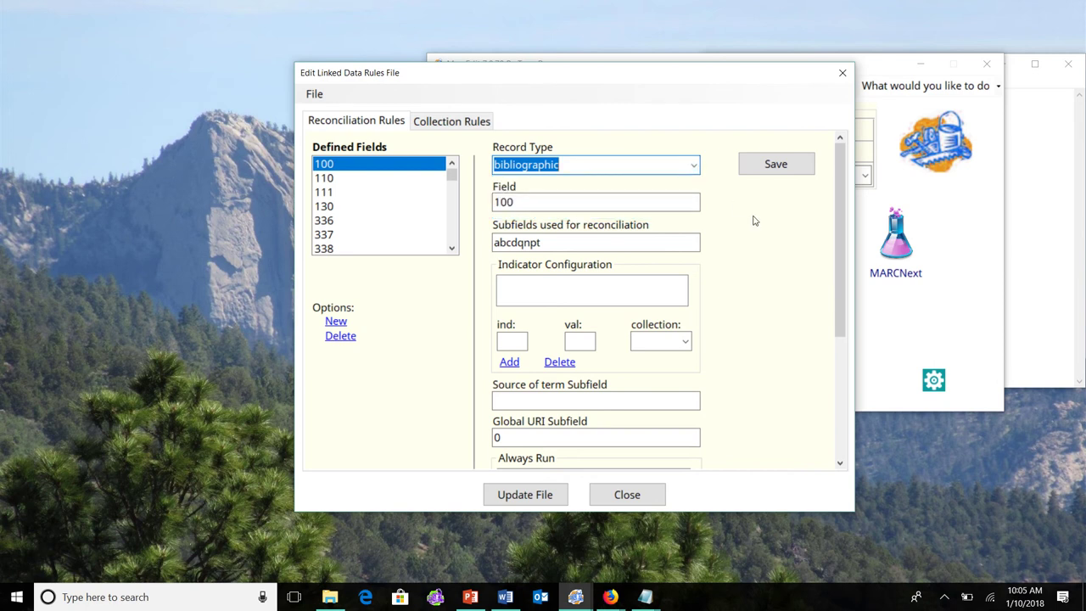
click(568, 203)
click(559, 239)
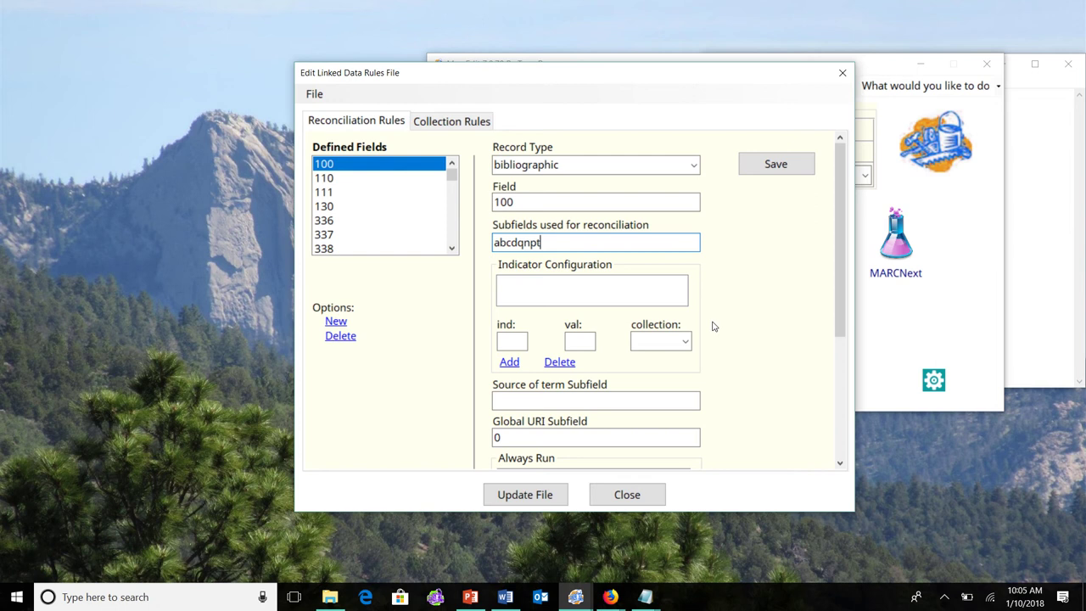
scroll(750, 327, down, 1)
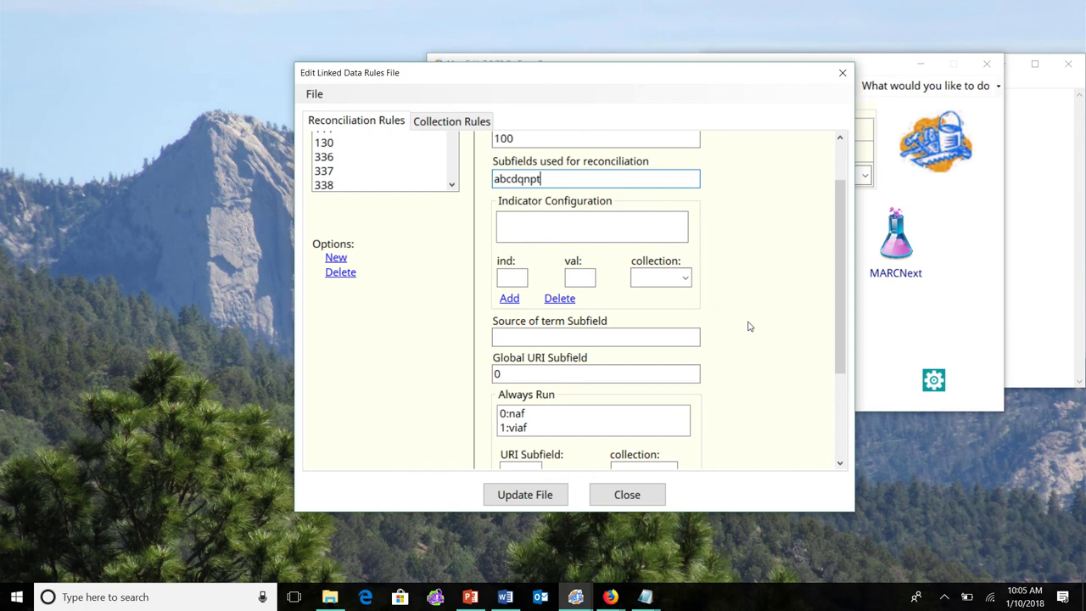
scroll(748, 327, down, 1)
scroll(749, 326, down, 2)
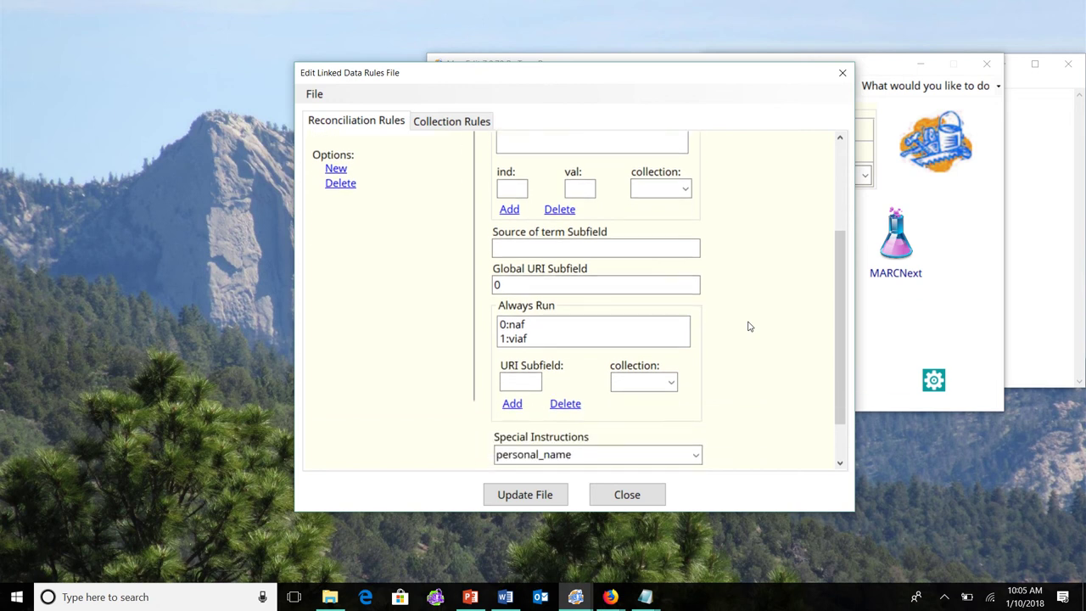
click(537, 288)
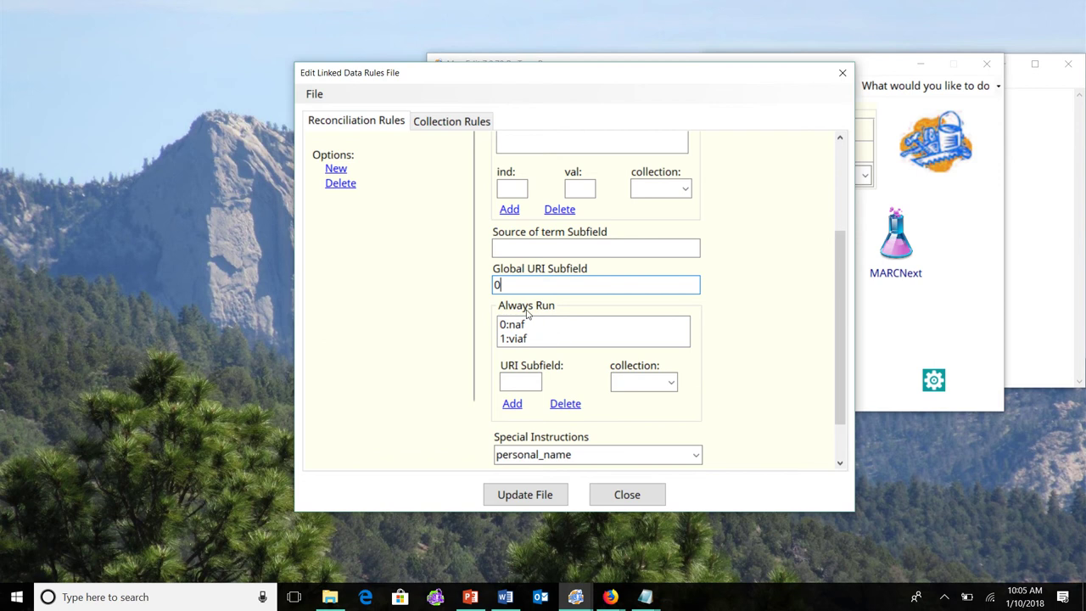
scroll(715, 348, down, 1)
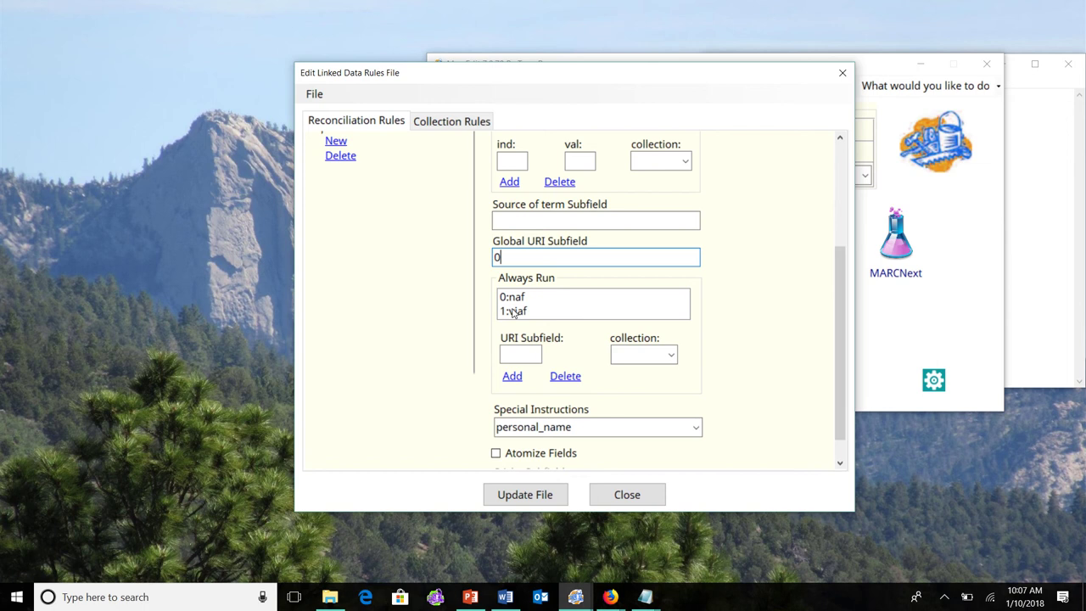
Review the Special Instructions choices, keeping personal_name, and switch to the Collection Rules tab
scroll(761, 365, down, 1)
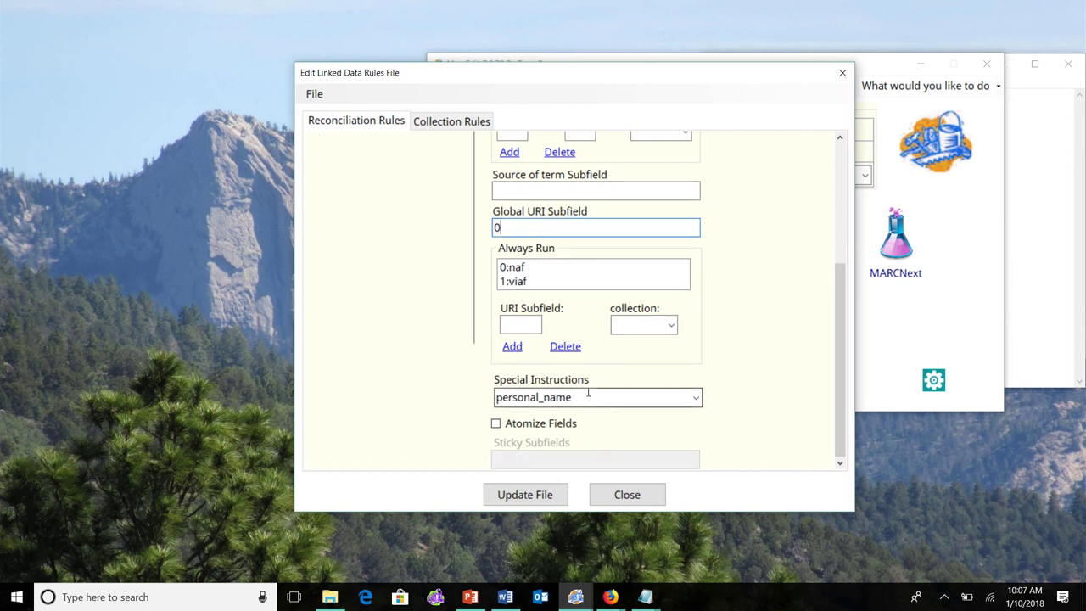
click(696, 398)
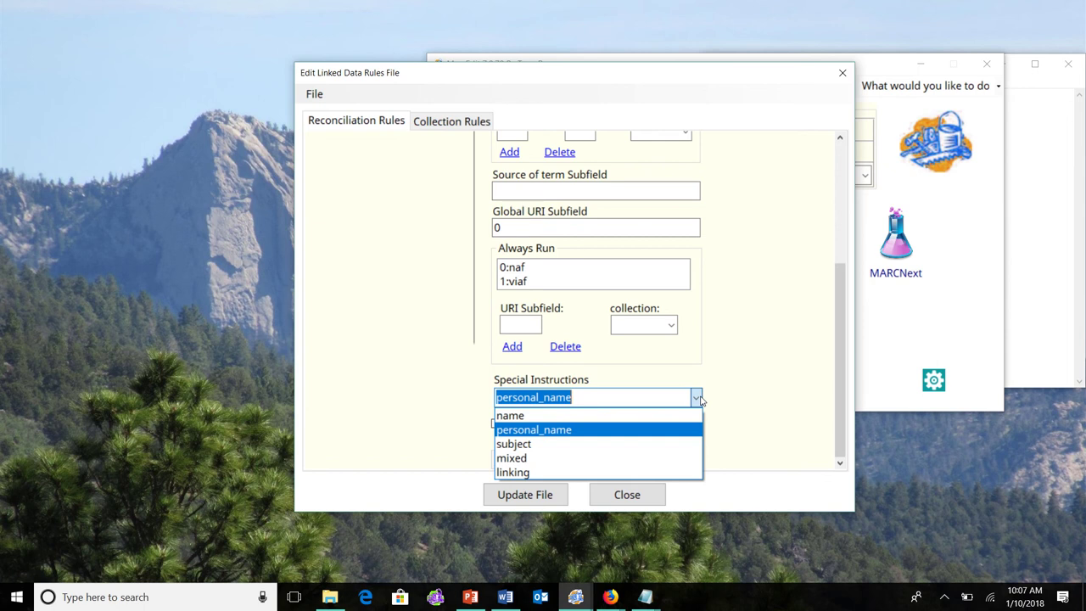
click(781, 312)
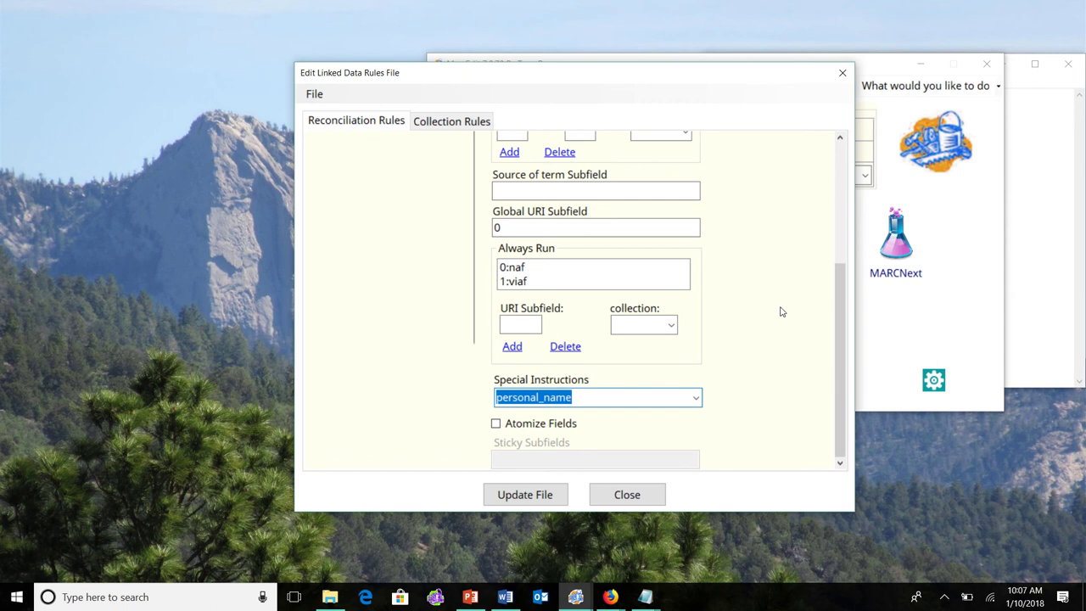
scroll(781, 312, up, 5)
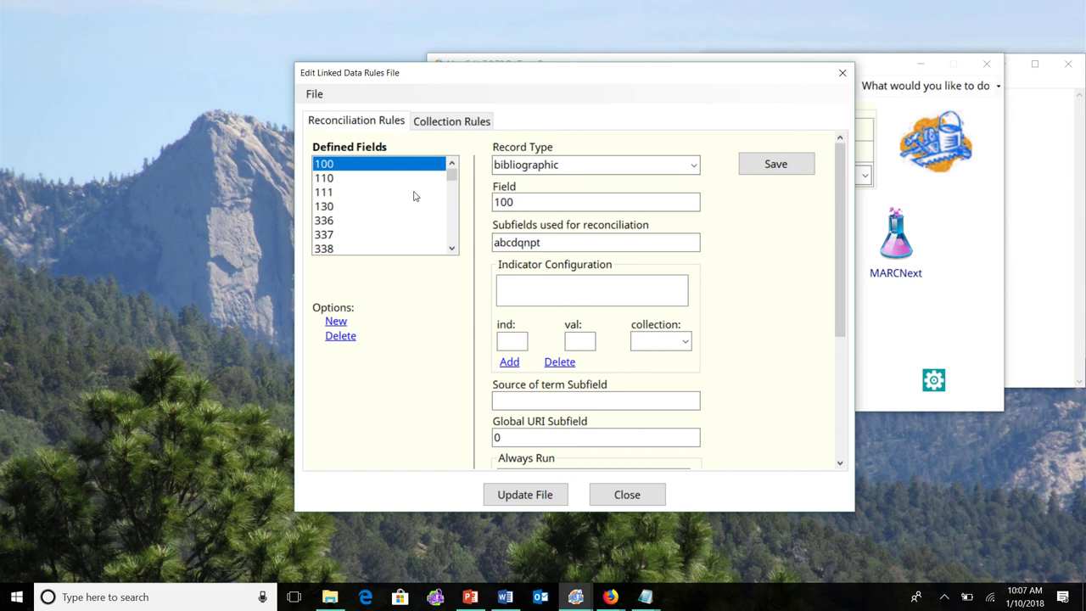
click(441, 123)
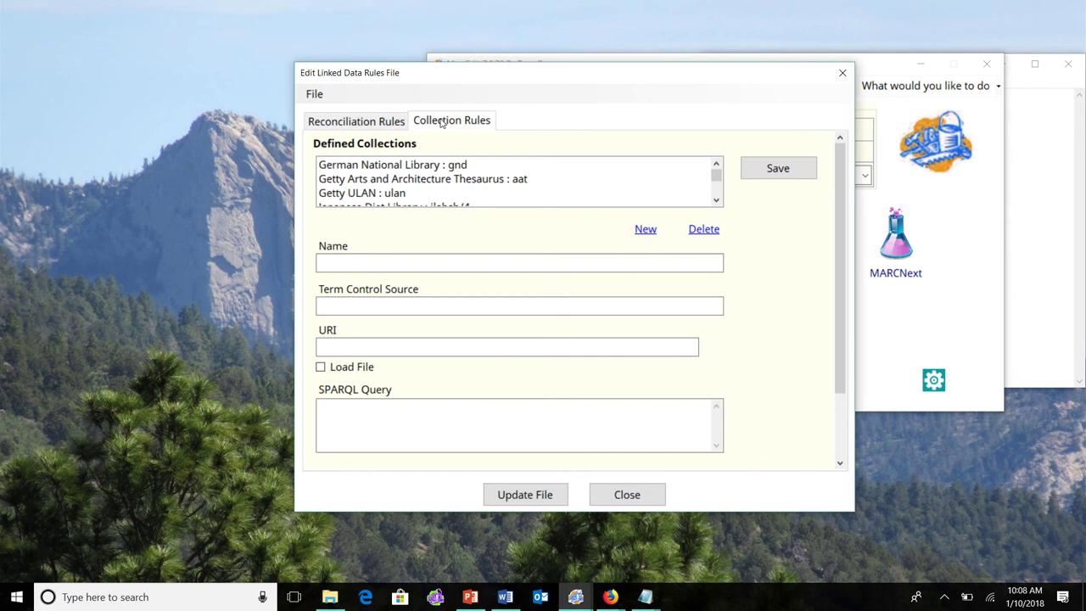
Select Medical Subject Headings and inspect its name, source mesh and URI id.nlm.nih.gov
click(716, 201)
click(716, 201)
click(716, 201)
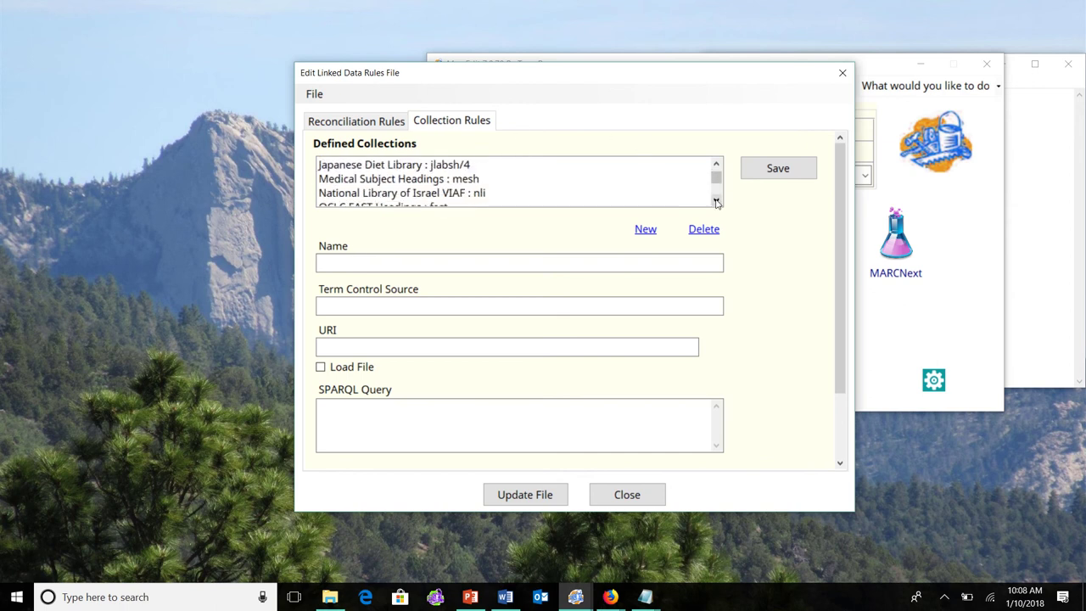
click(465, 180)
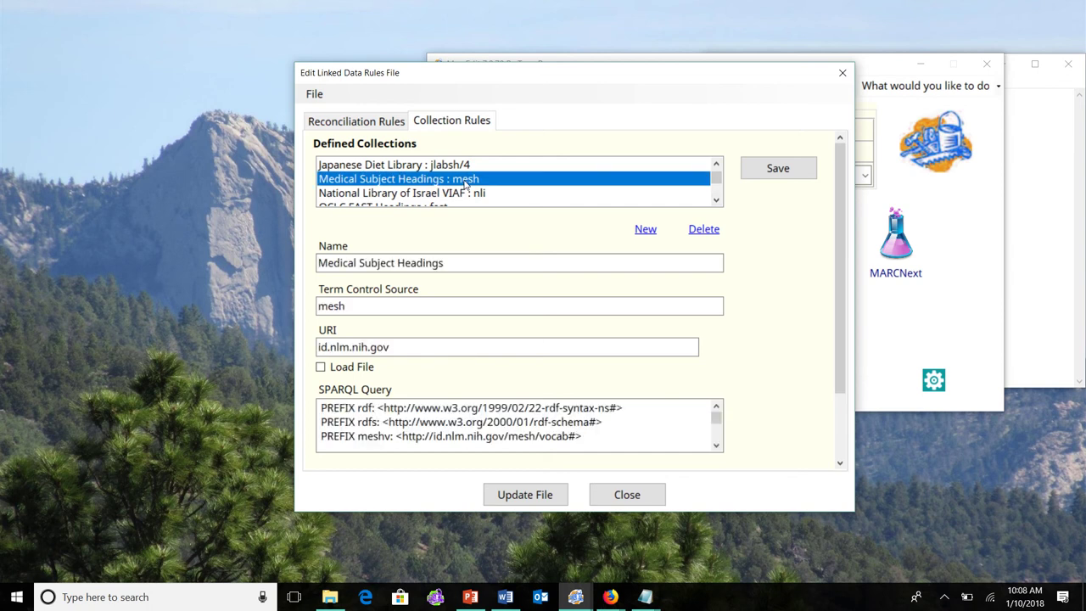
click(472, 261)
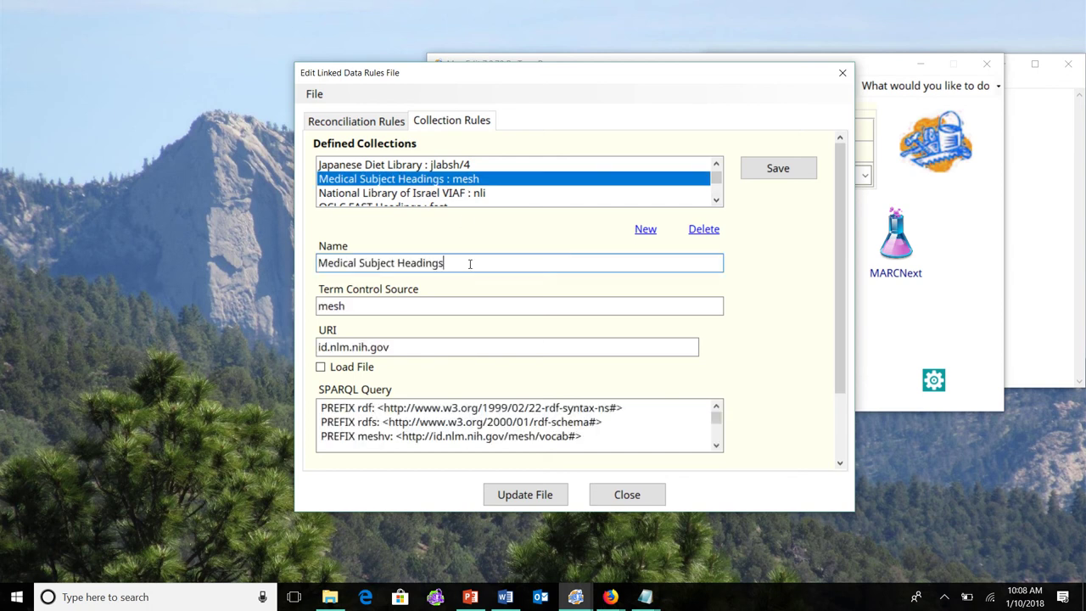
click(396, 304)
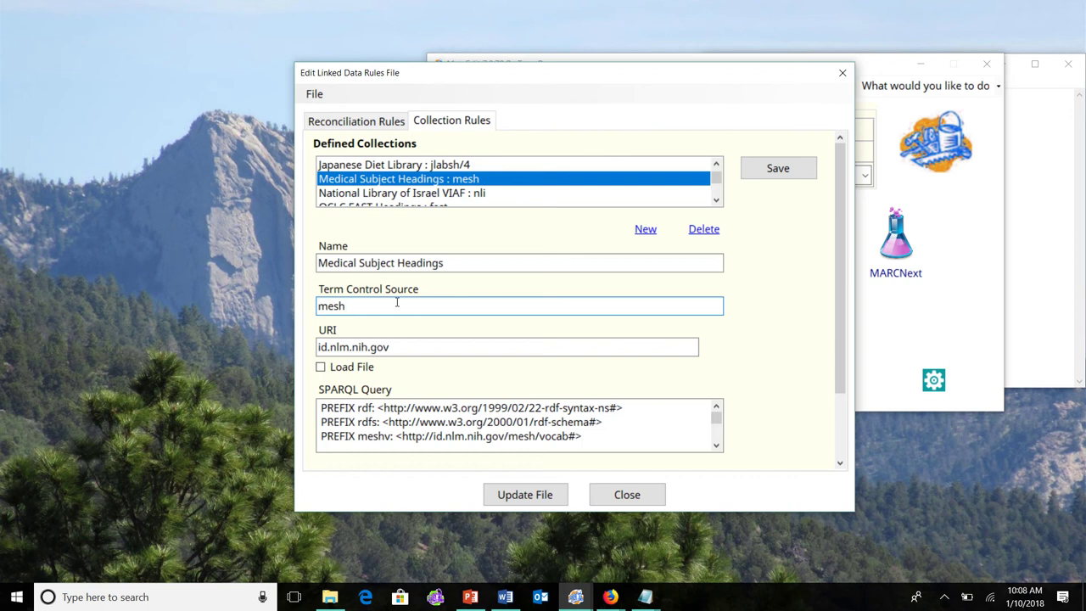
click(400, 347)
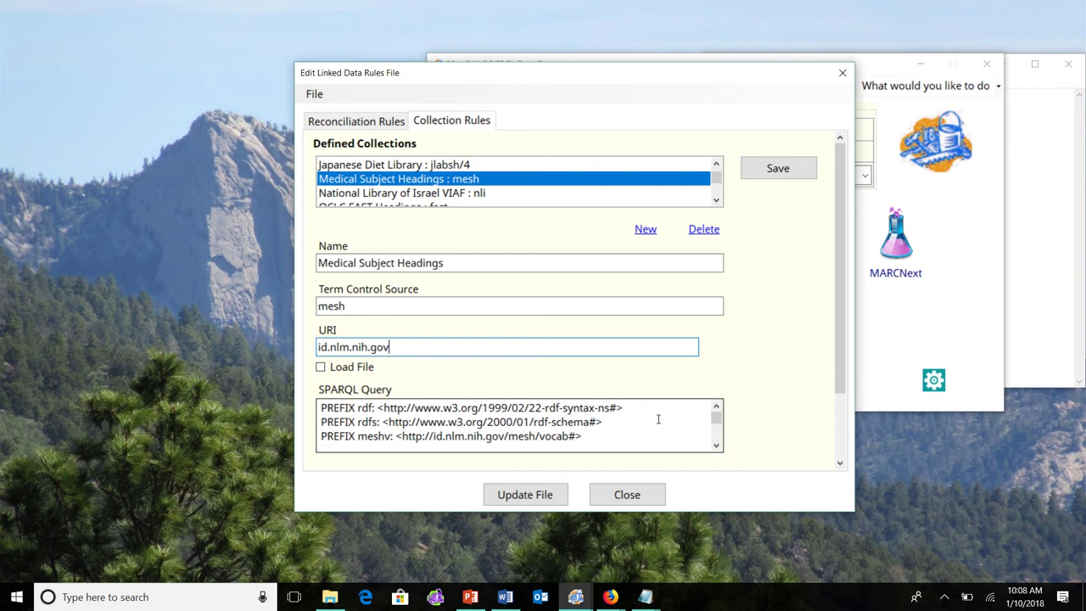
Scroll through the collection's PREFIX SPARQL query and JSON path results.bindings[0].d.value
click(840, 463)
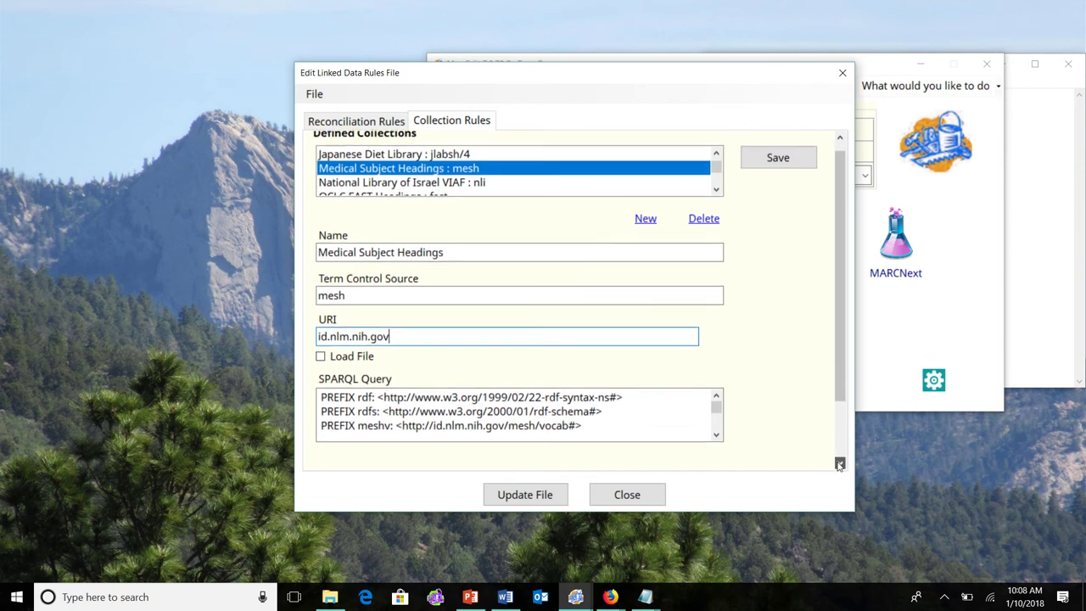
click(839, 463)
click(840, 463)
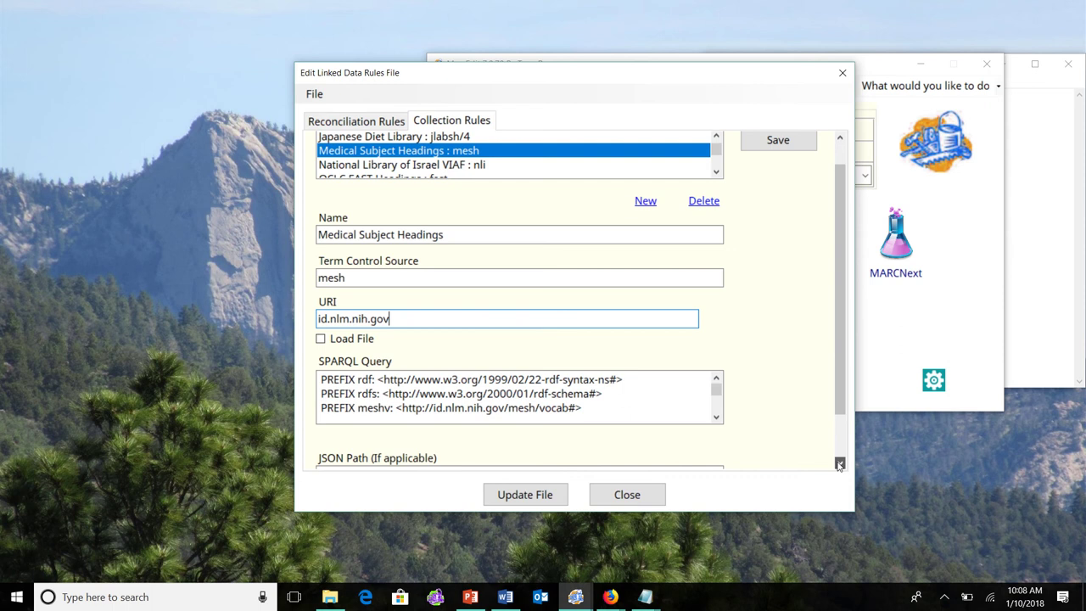
click(666, 403)
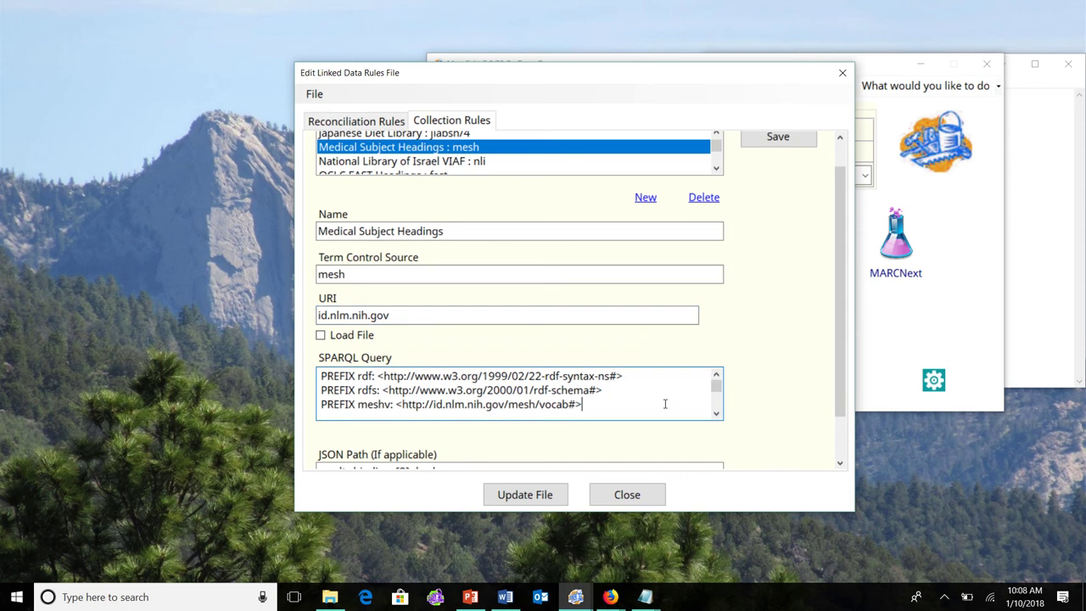
click(840, 464)
click(840, 463)
click(840, 463)
click(840, 463)
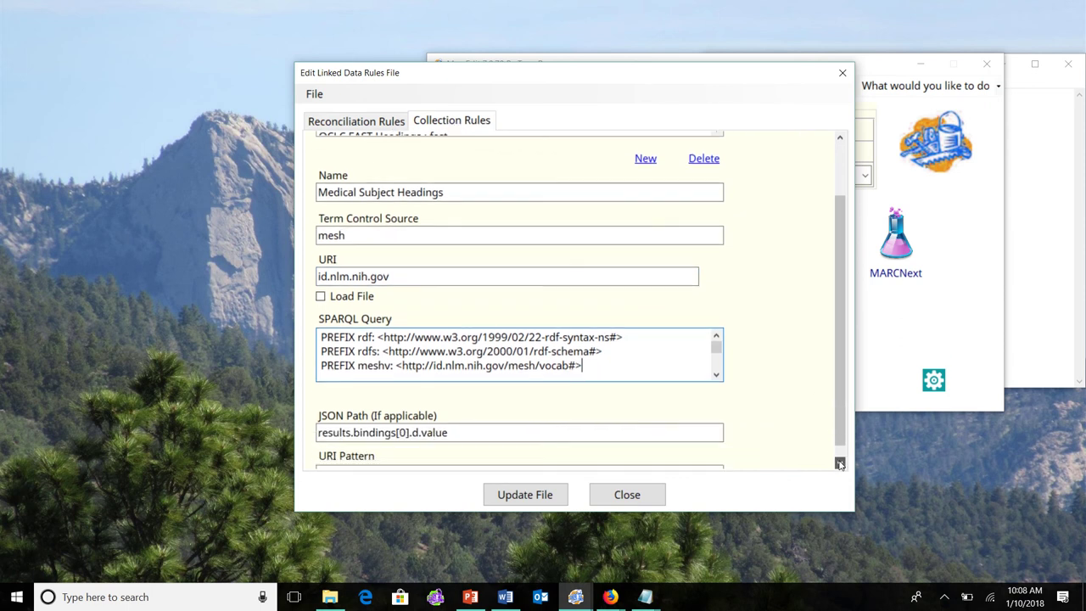
click(840, 463)
click(840, 464)
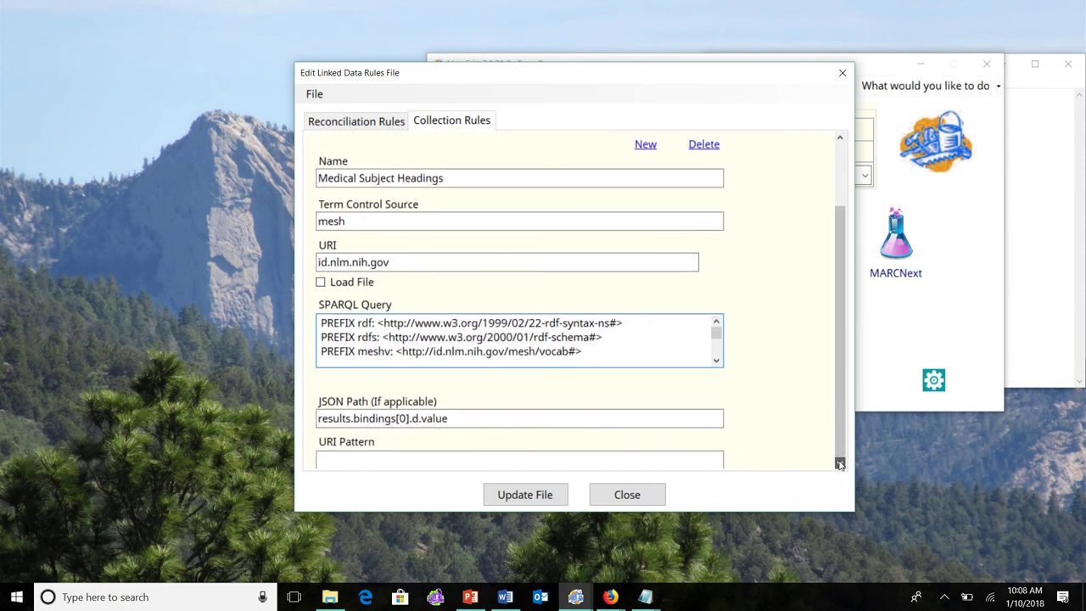
click(607, 423)
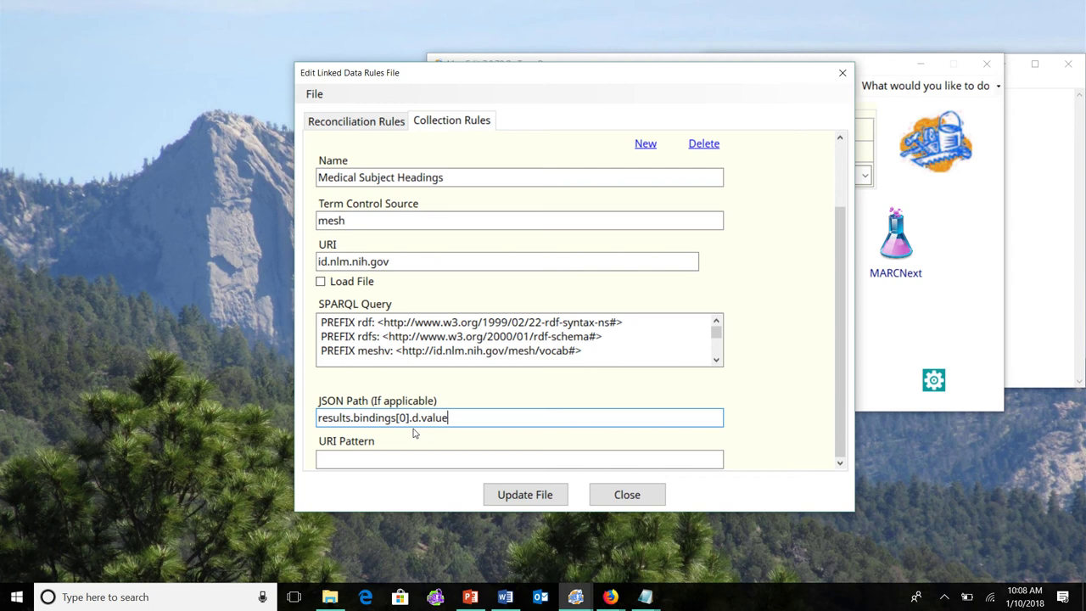
Scroll to and select Children's Subject Headings (lcshac), showing its authoritieschildrensSubjects.rdf load file
click(843, 158)
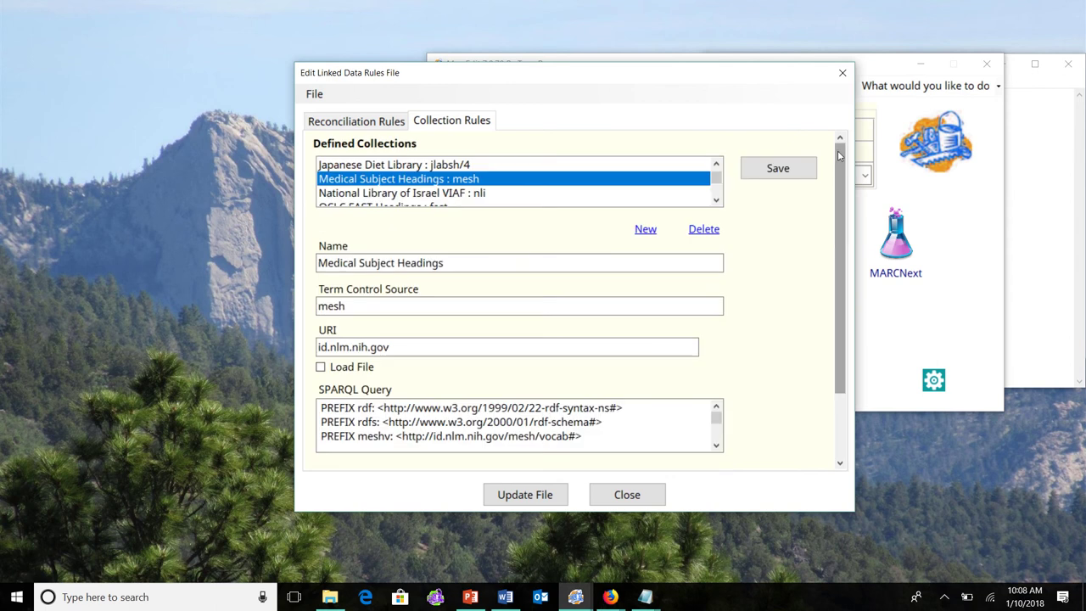
click(717, 200)
click(717, 201)
click(716, 200)
click(717, 200)
click(717, 200)
click(717, 201)
click(717, 201)
click(717, 200)
click(717, 200)
click(717, 200)
click(717, 200)
click(717, 200)
click(717, 201)
click(717, 200)
click(717, 200)
click(717, 200)
click(717, 200)
click(717, 200)
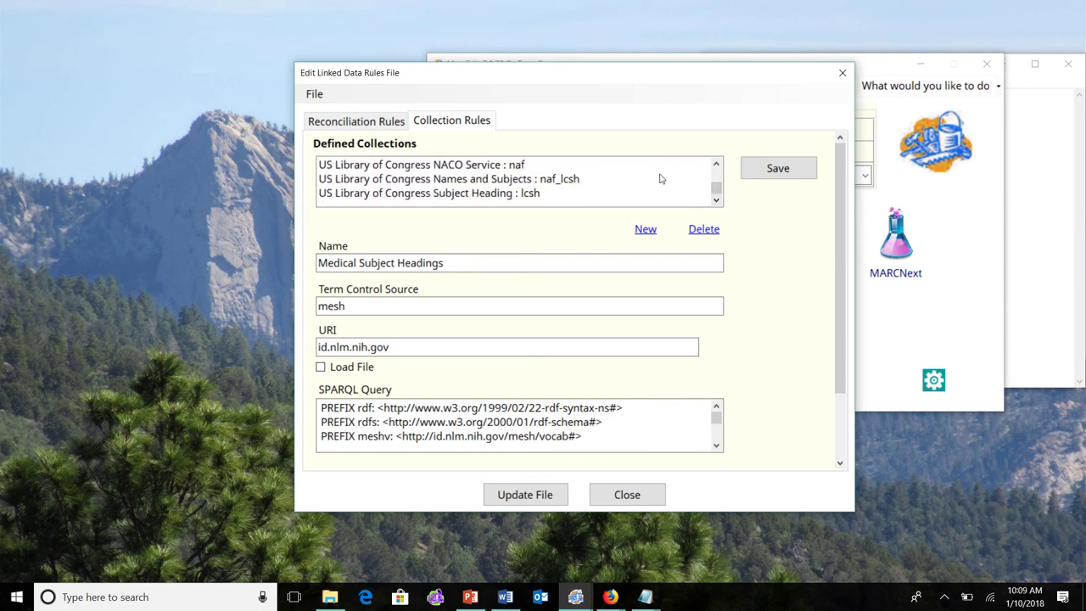
click(717, 165)
click(717, 165)
click(717, 165)
click(717, 164)
click(717, 165)
click(717, 165)
click(716, 164)
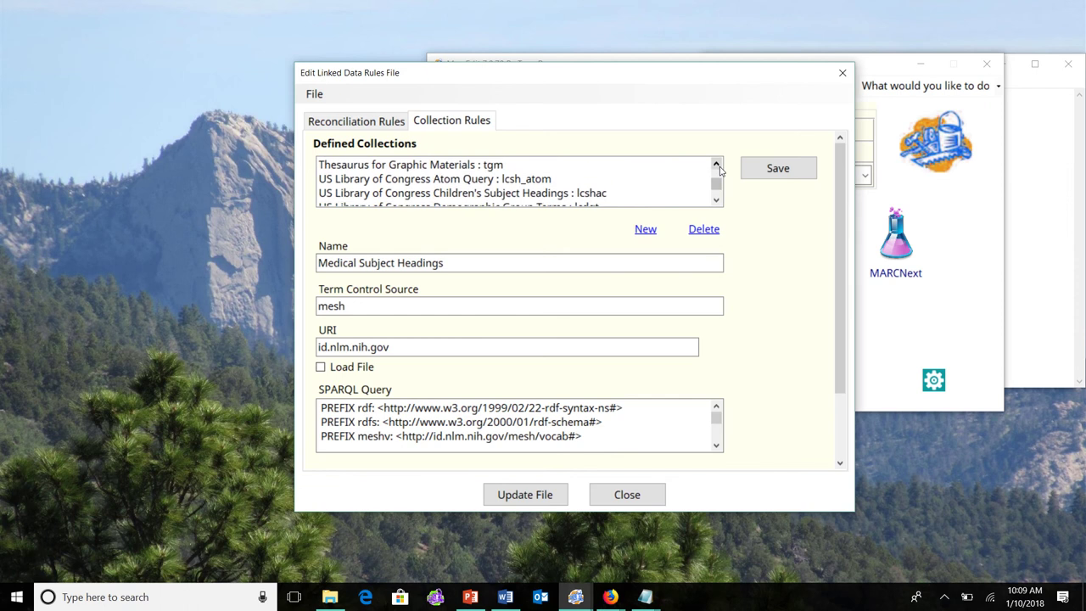
click(602, 194)
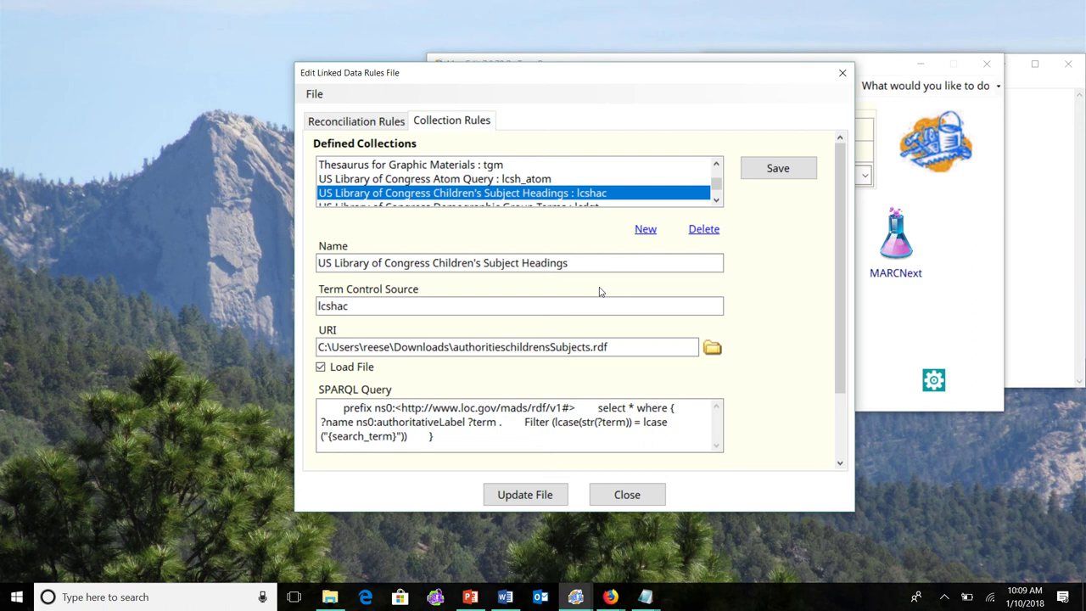
Review the collection's local RDF file path, SPARQL query and empty JSON path, then close the rules editor
click(633, 350)
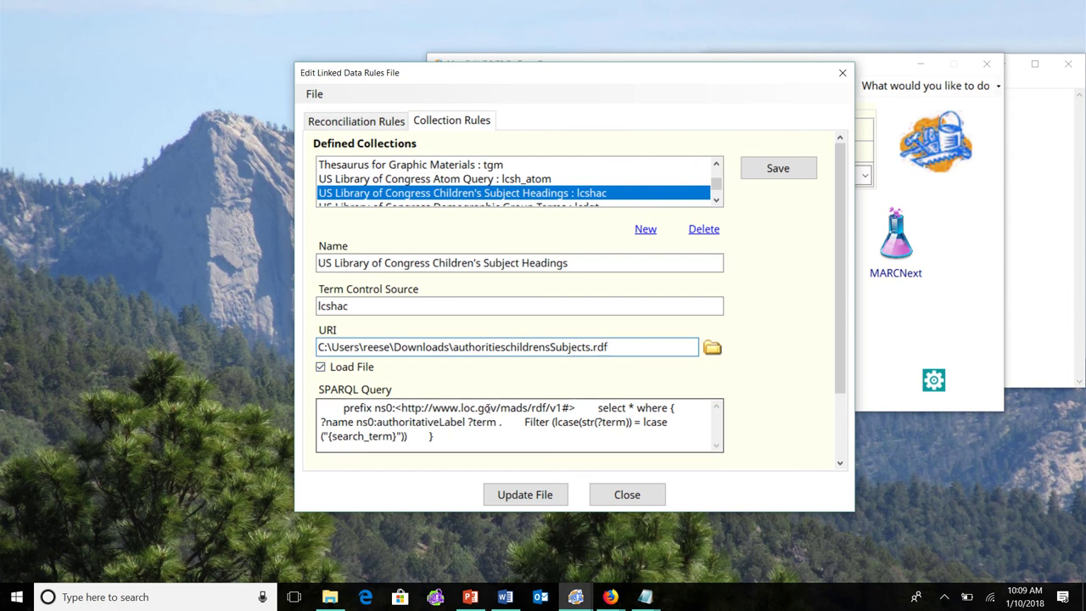
click(493, 426)
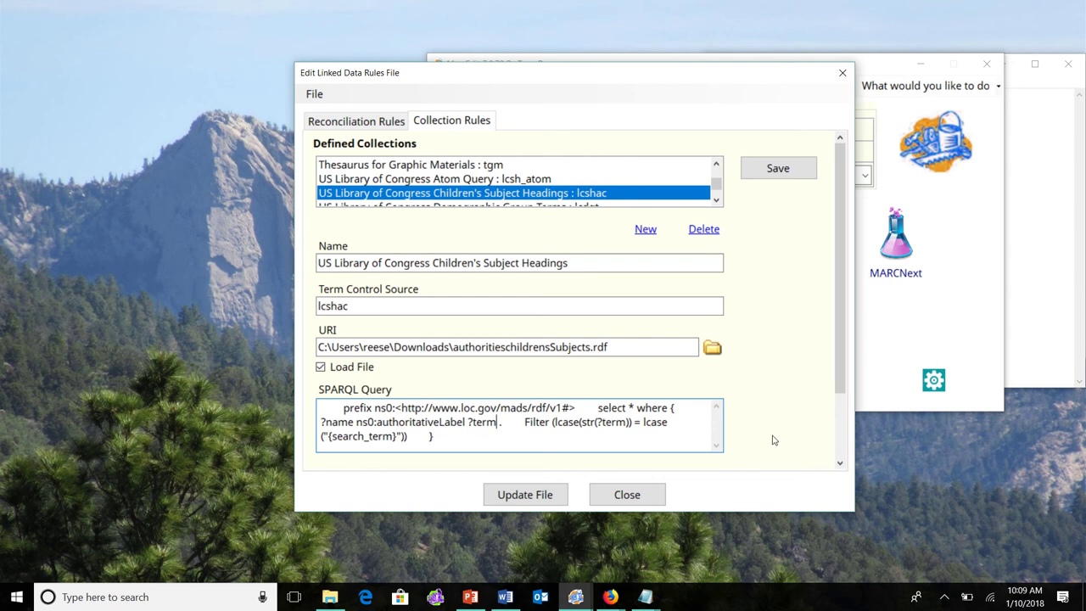
scroll(773, 441, down, 2)
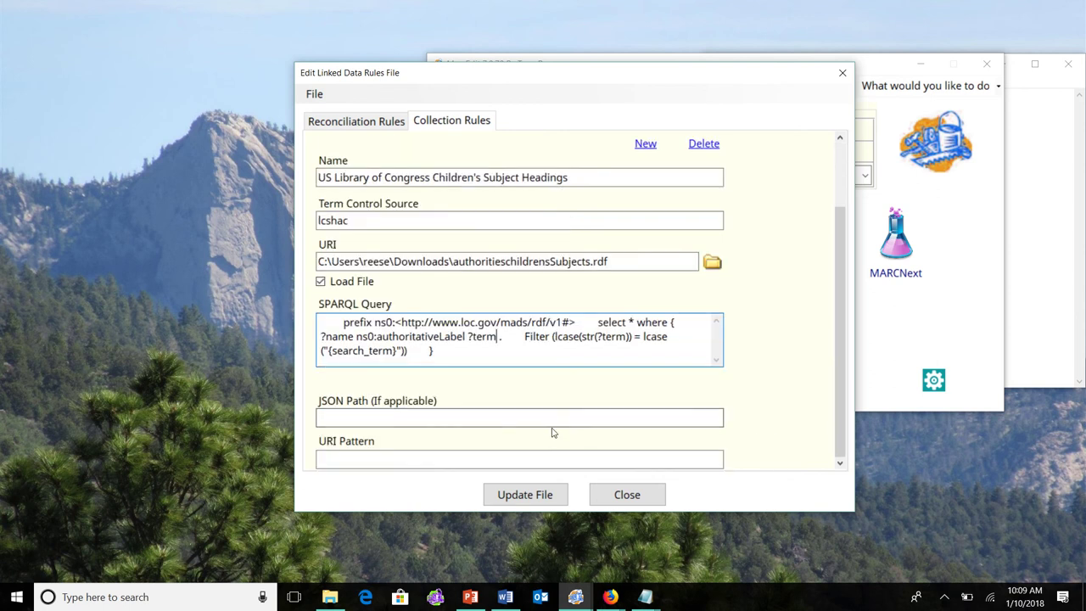
click(472, 418)
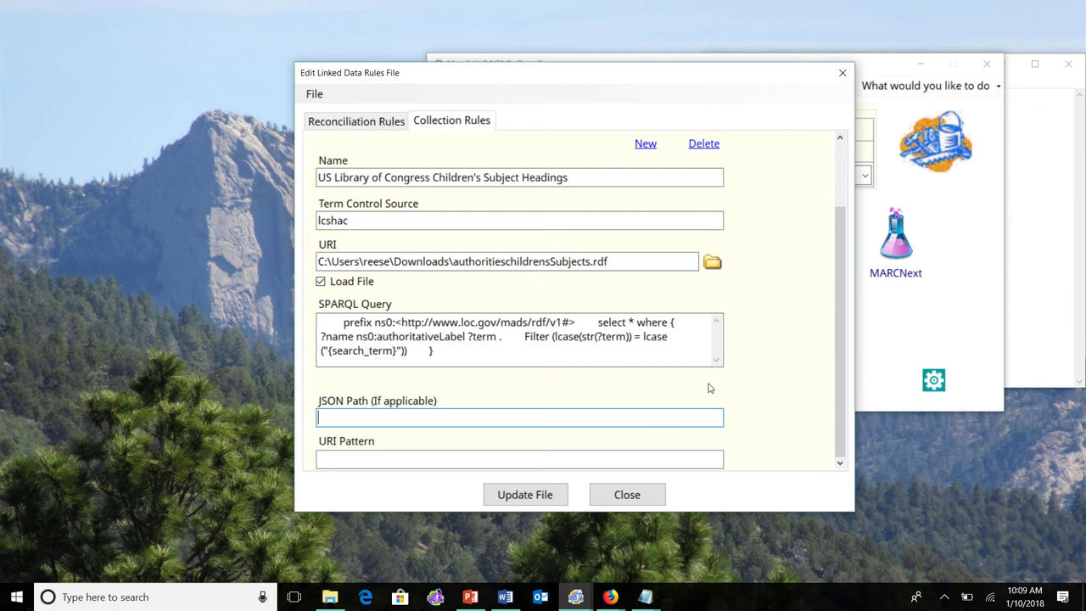
scroll(762, 308, up, 2)
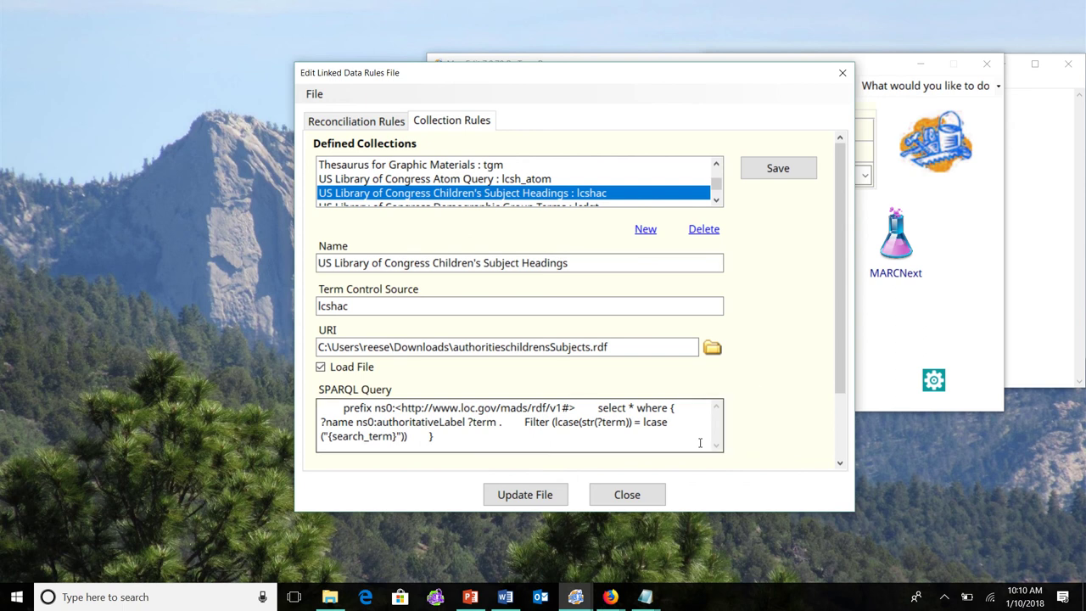
click(660, 496)
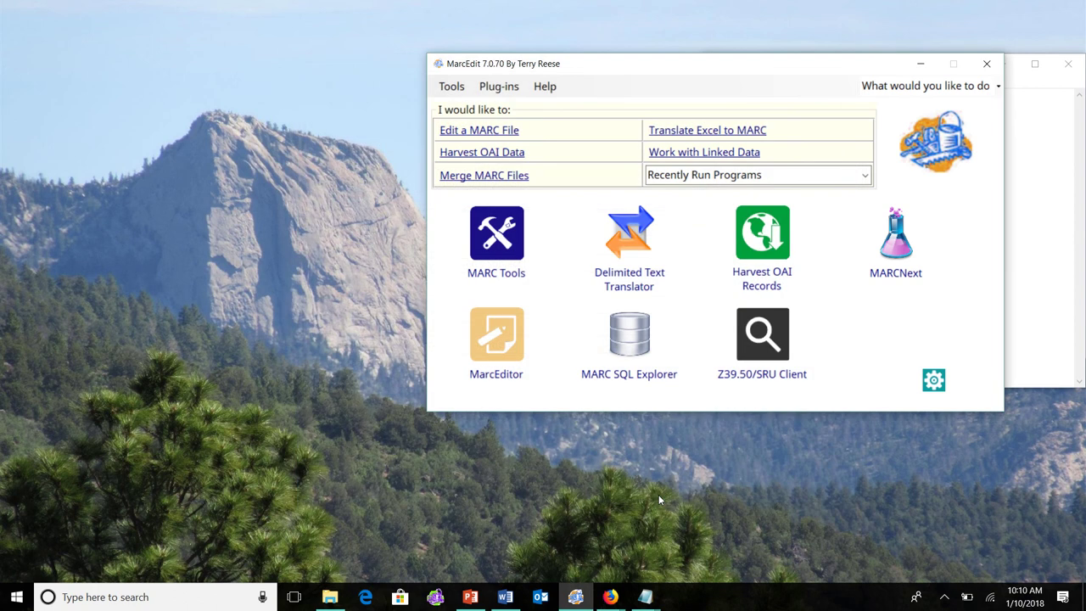
Play the PowerPoint deck as a slide show and advance past the XML slide to the editor slide
click(468, 598)
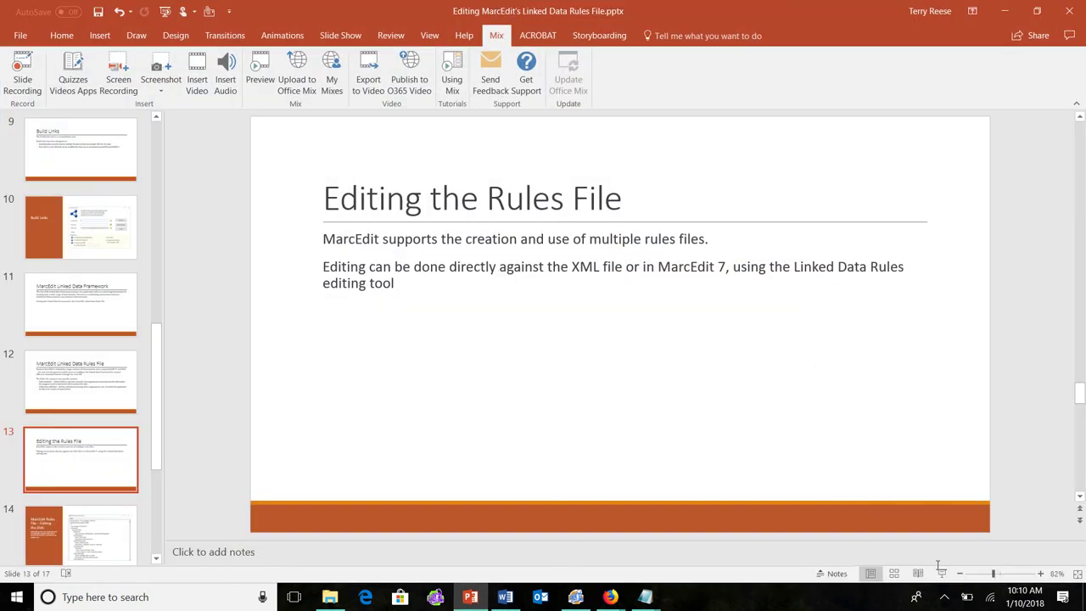
click(941, 573)
key(Right)
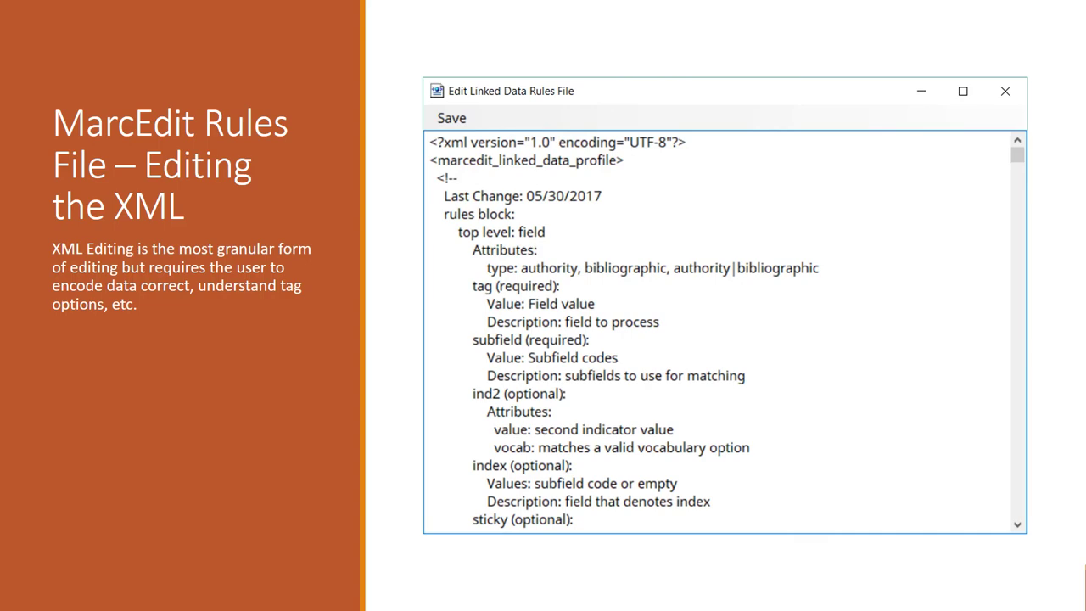
key(Right)
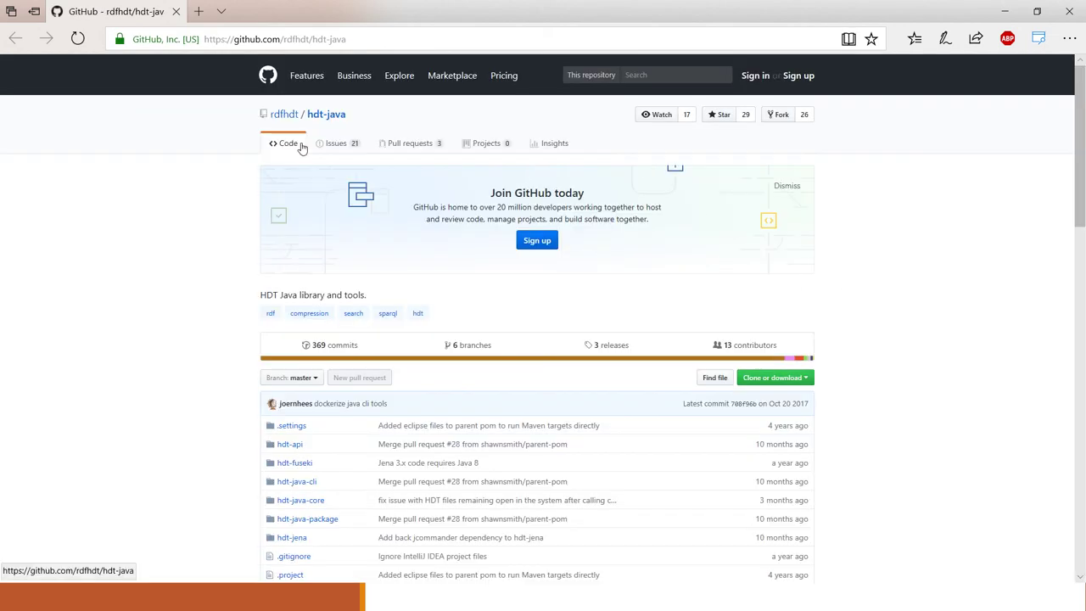
Go from hdt-java to the rdfhdt organization page and scroll its repository list
click(280, 113)
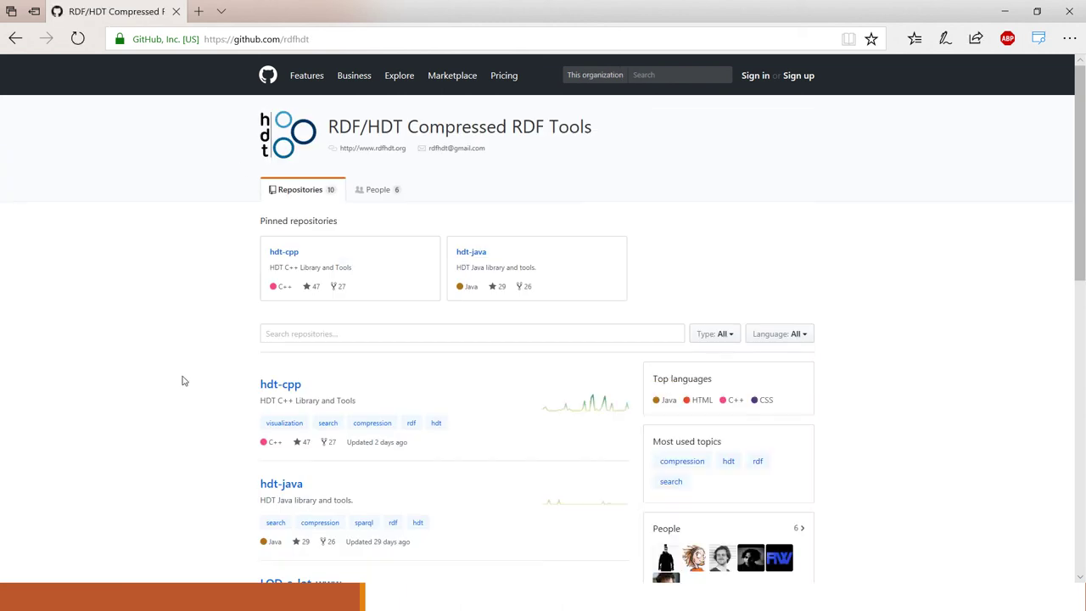
scroll(186, 381, down, 1)
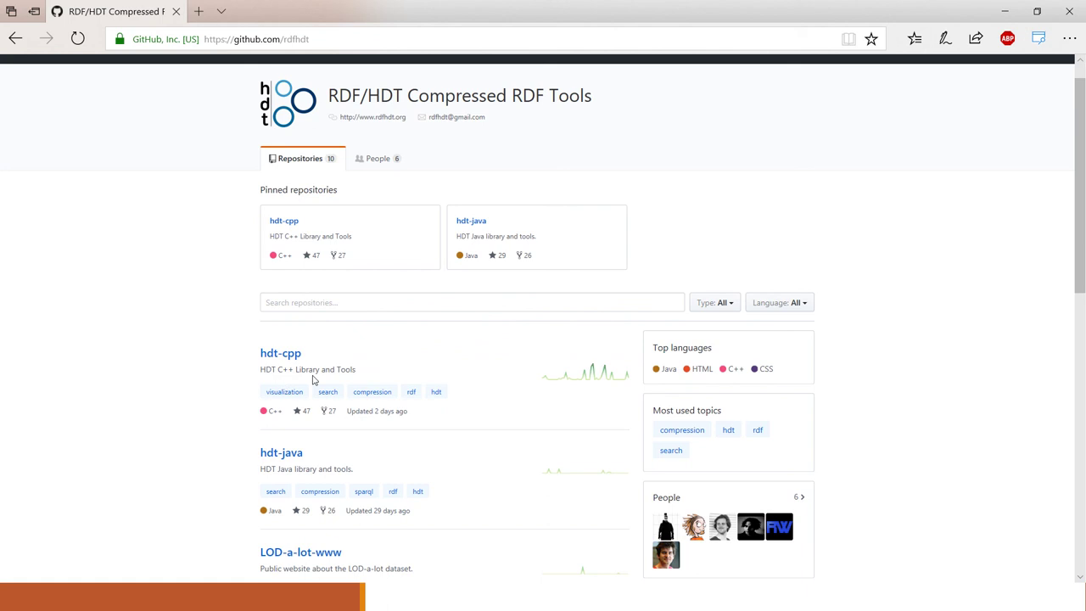